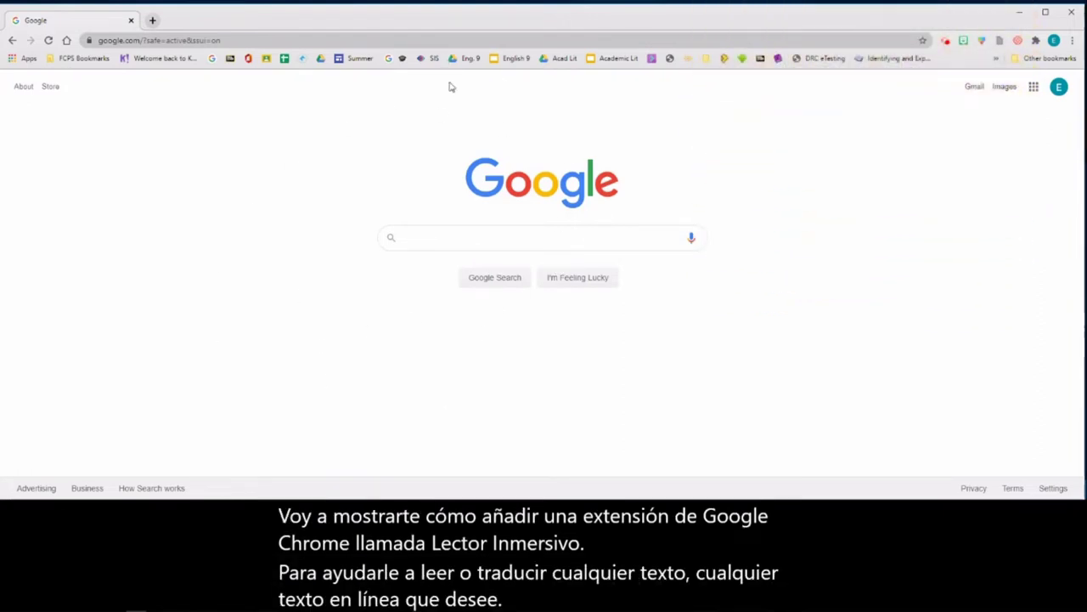
# Search Google for "chrome web store" and open the Chrome Web Store result.
pyautogui.click(449, 239)
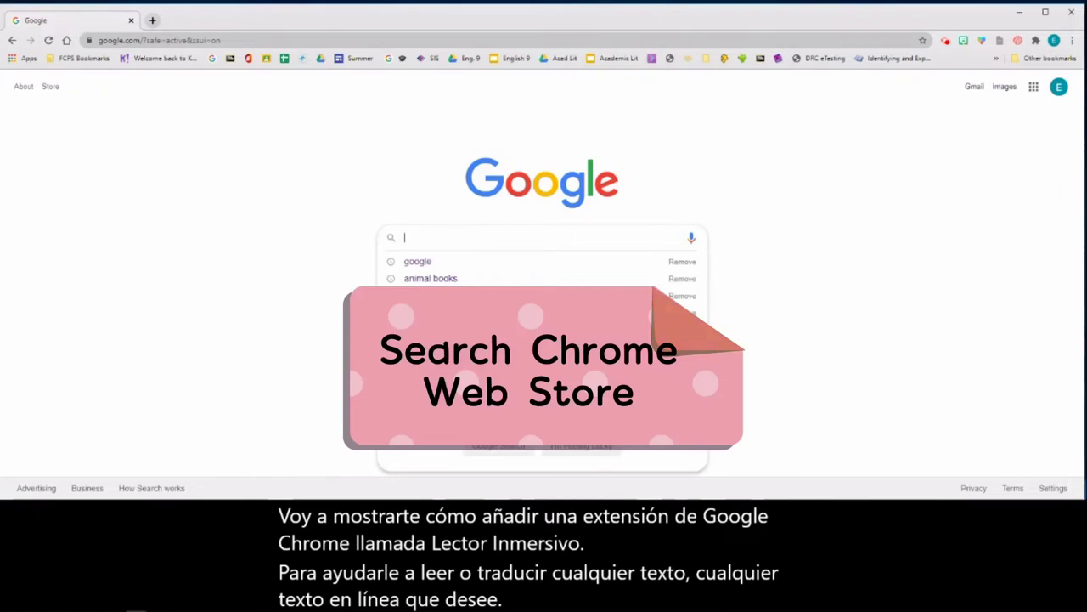
pyautogui.write('chrome ')
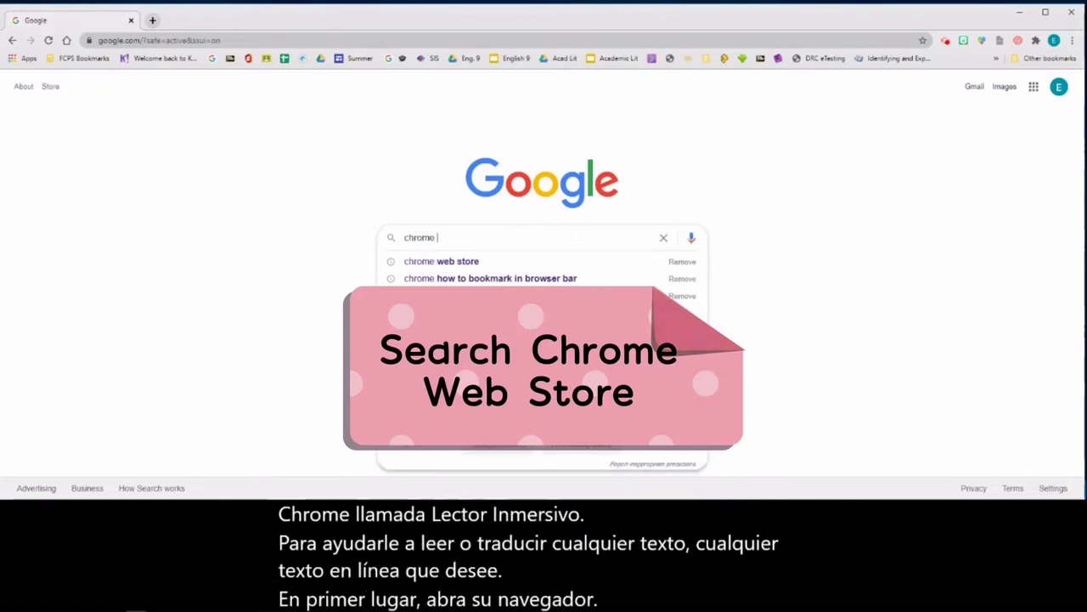
pyautogui.write('web store')
pyautogui.press('Return')
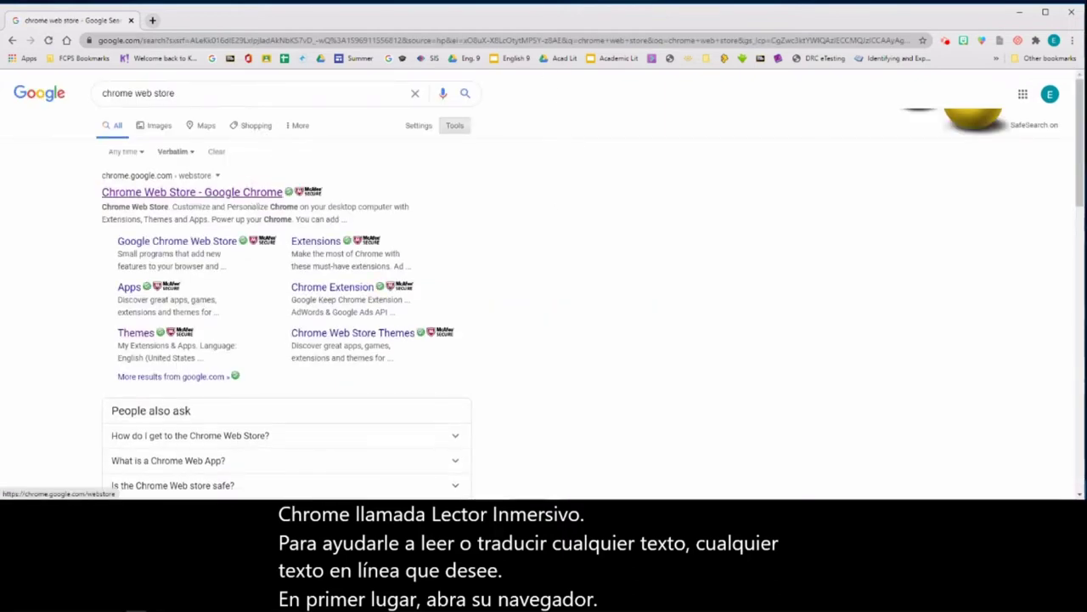
pyautogui.click(229, 194)
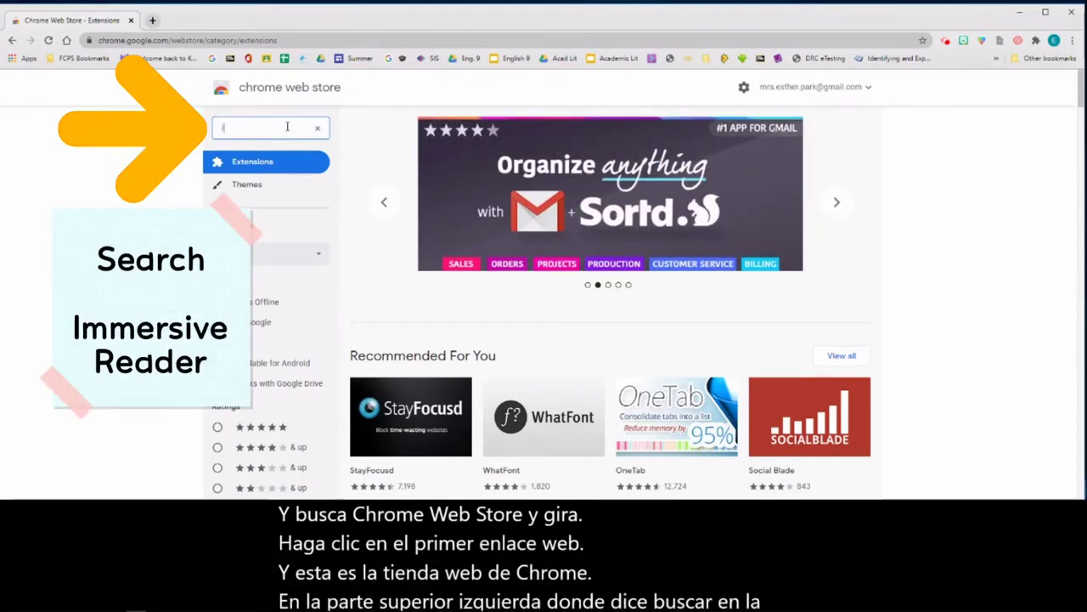
# Search the store for "immersive reader" and add the extension "Use Immersive Reader on Websites [unofficial]" to Chrome.
pyautogui.write('immersive reader')
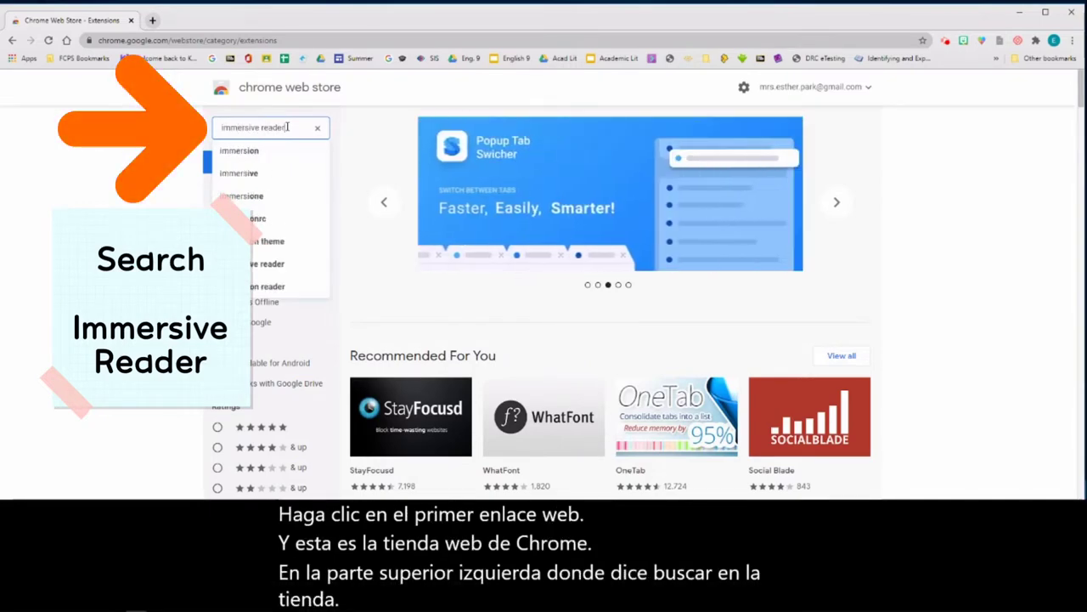
pyautogui.press('Return')
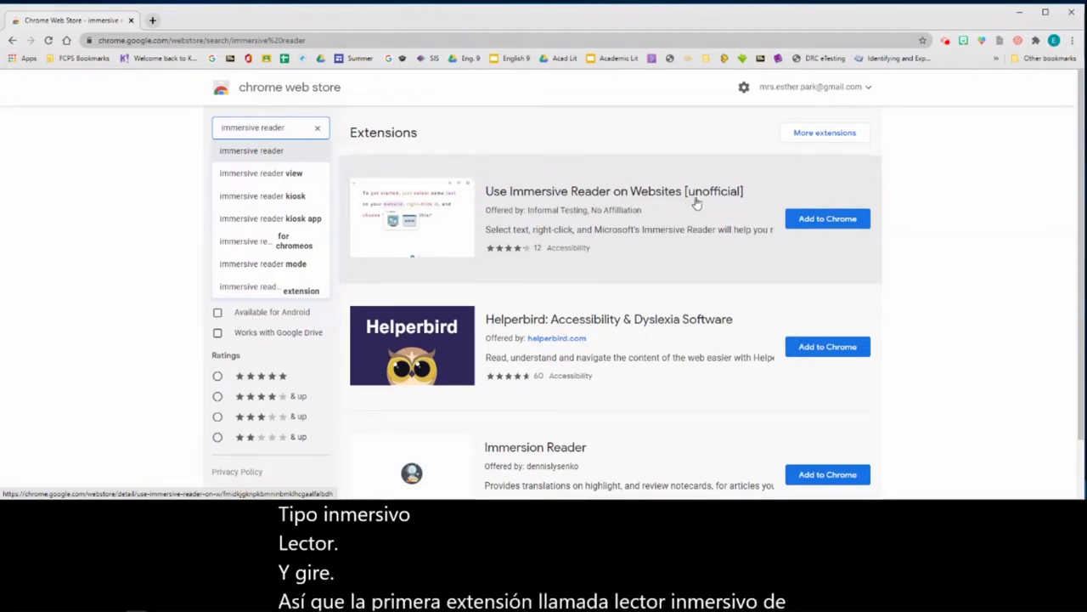
pyautogui.click(833, 222)
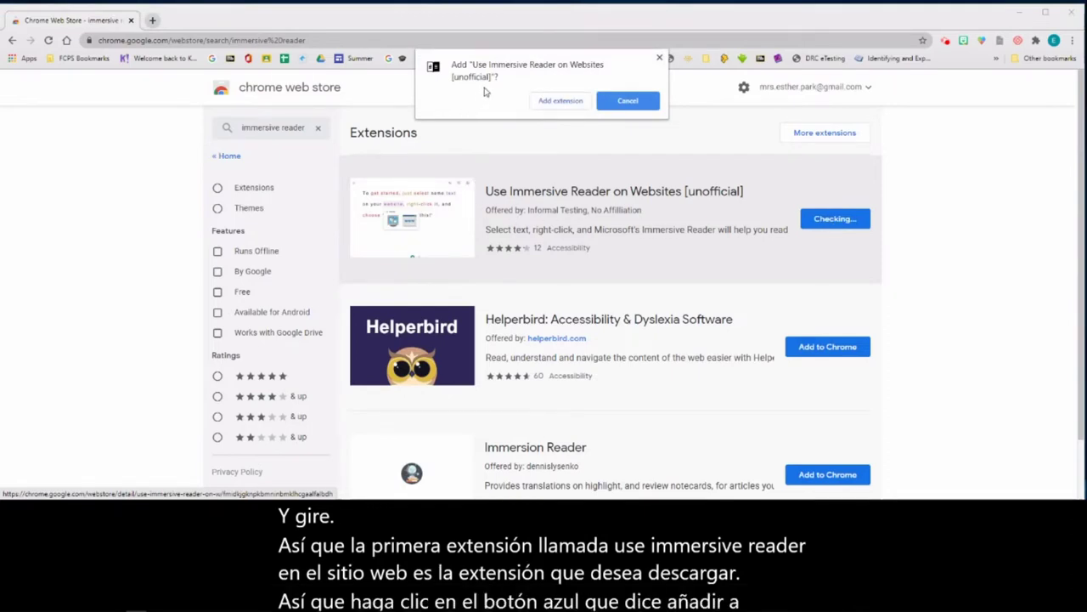
pyautogui.click(563, 106)
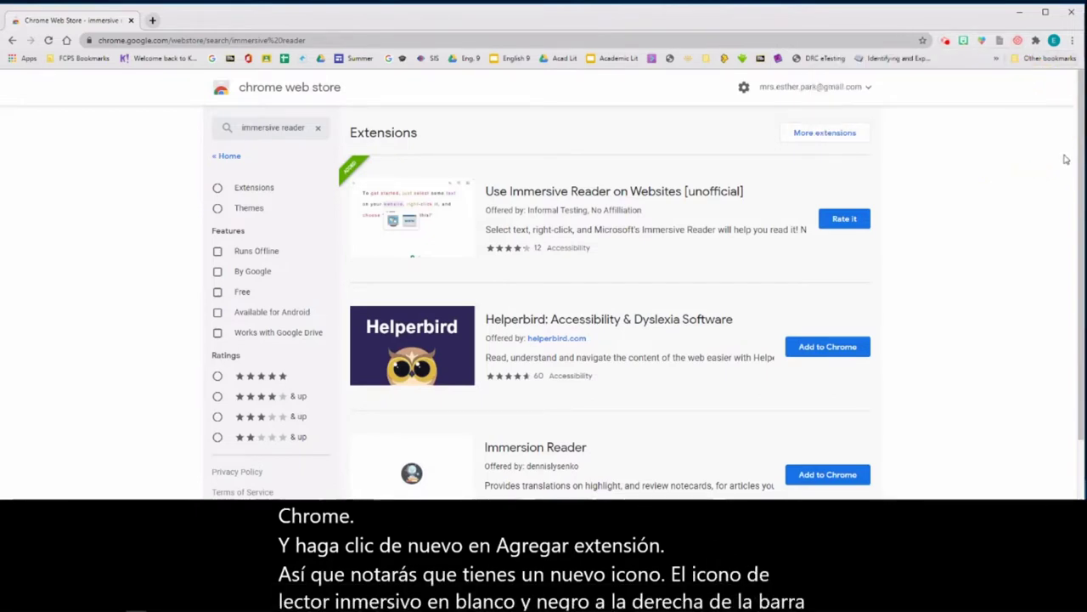
# Pin the "Use Immersive Reader on Websites" extension to the browser toolbar.
pyautogui.click(1037, 41)
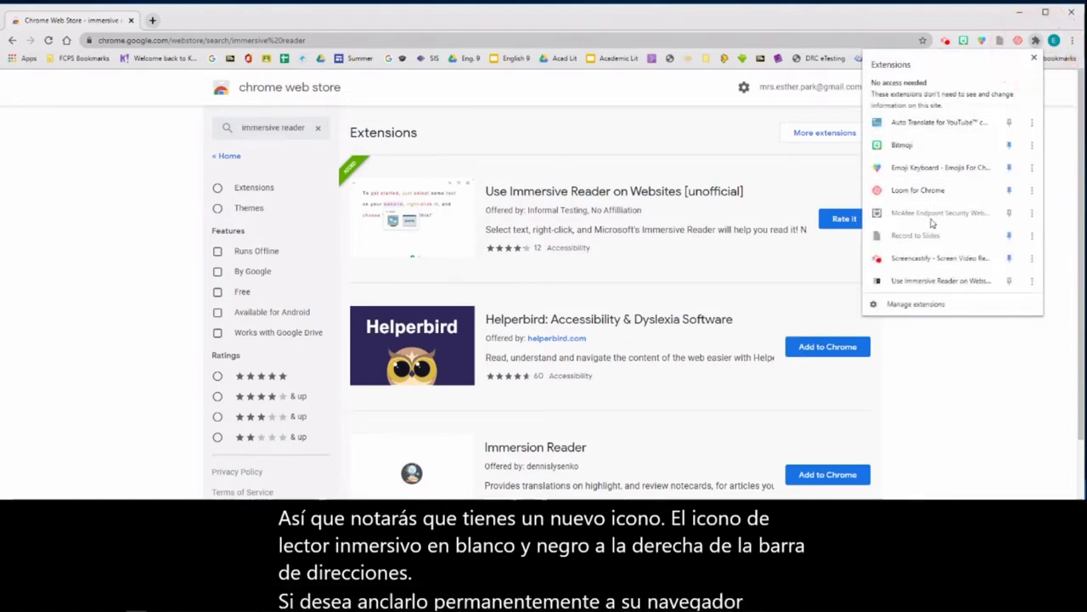
pyautogui.click(1009, 281)
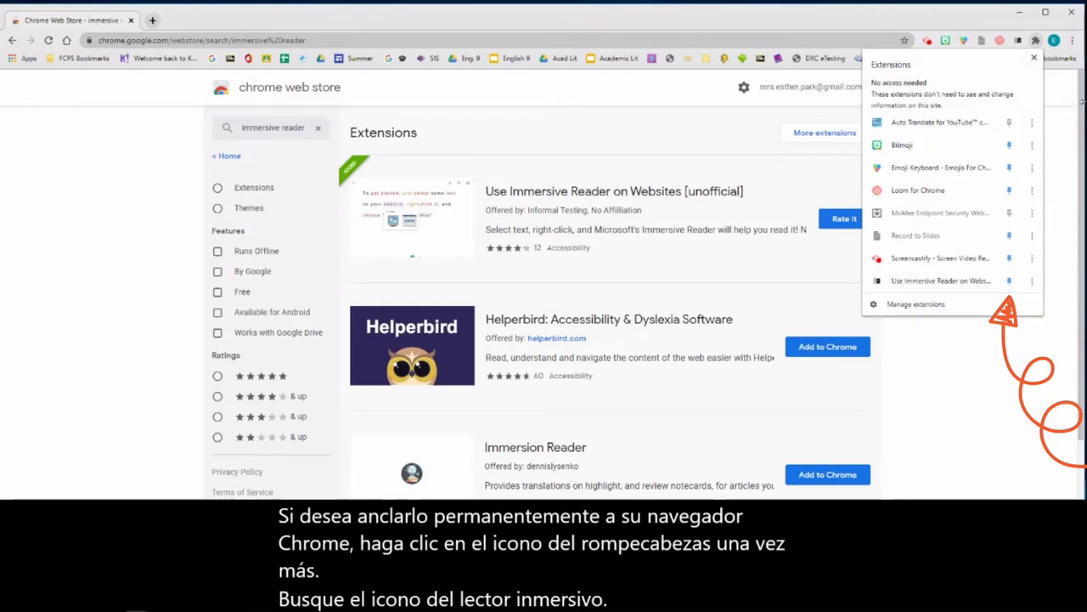
pyautogui.click(1036, 40)
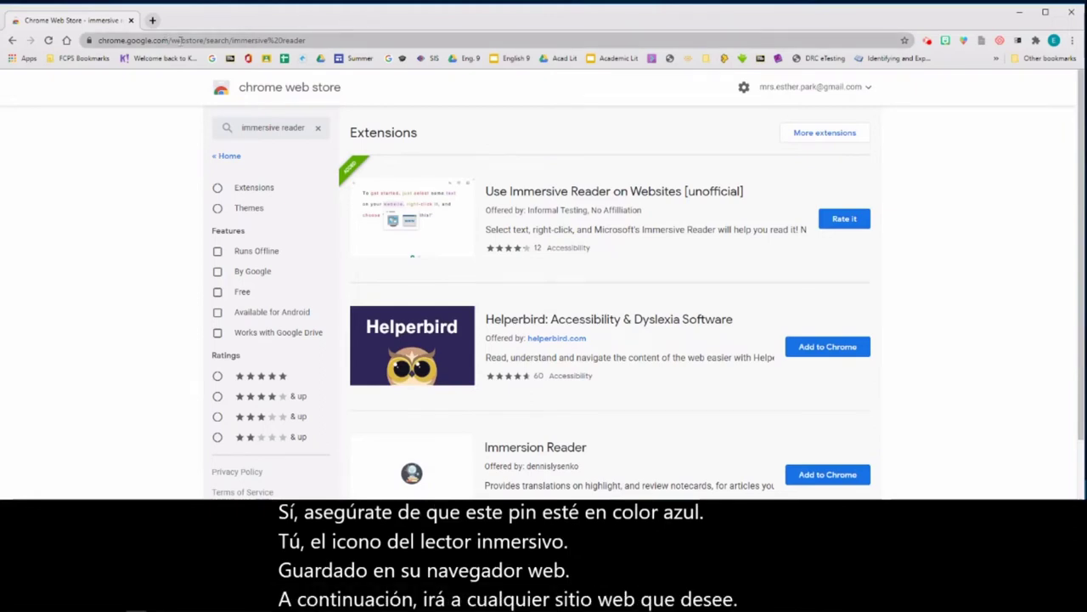
# Search the web for "animal book" and open the HMH Books page for The Animal Book.
pyautogui.click(180, 42)
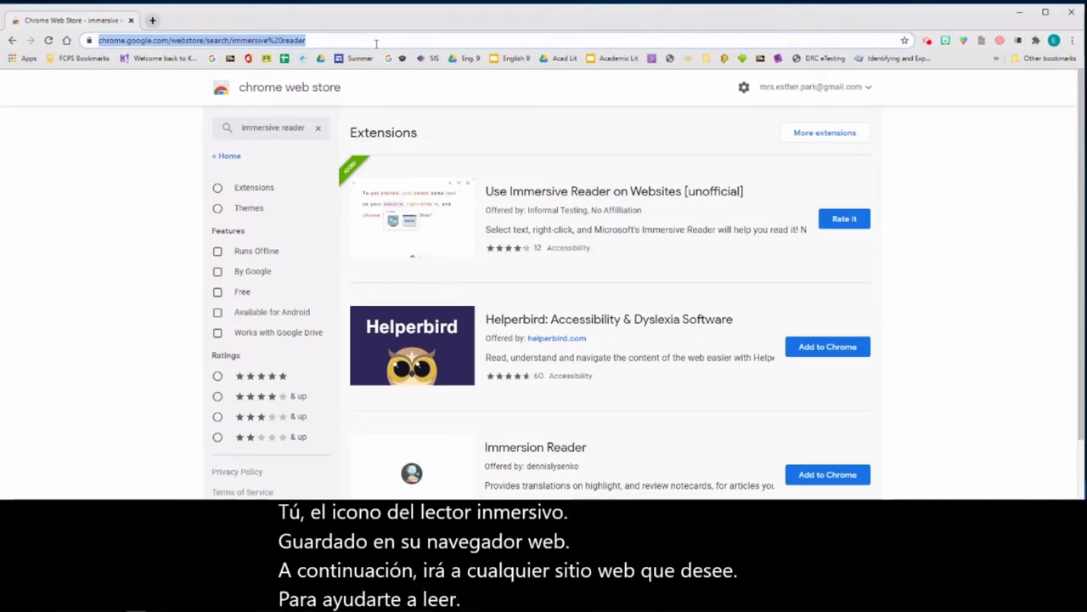
pyautogui.write('a')
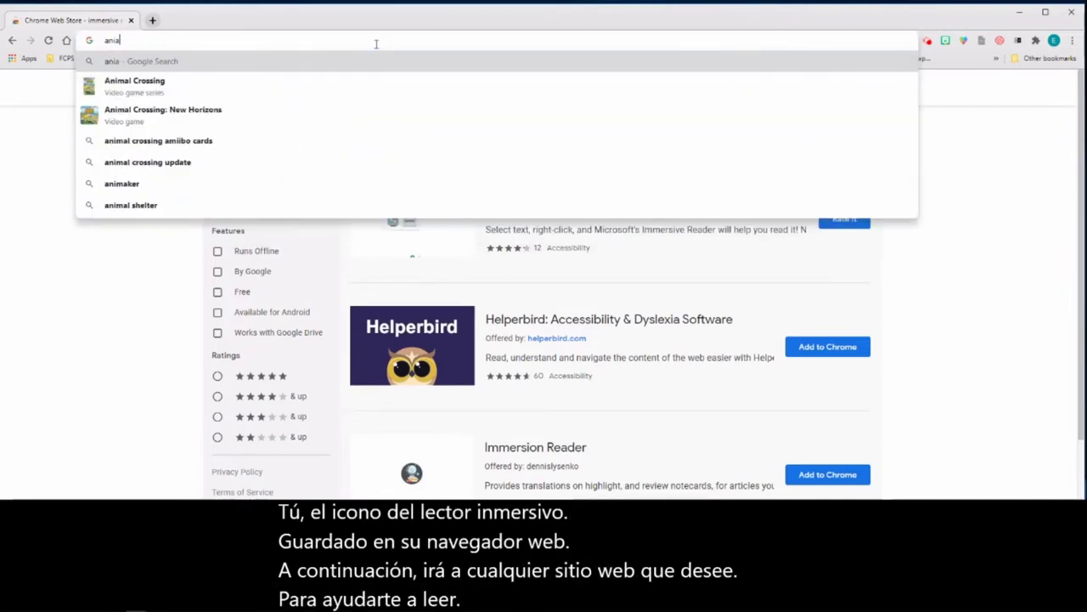
pyautogui.write('nimal bok')
pyautogui.press('Return')
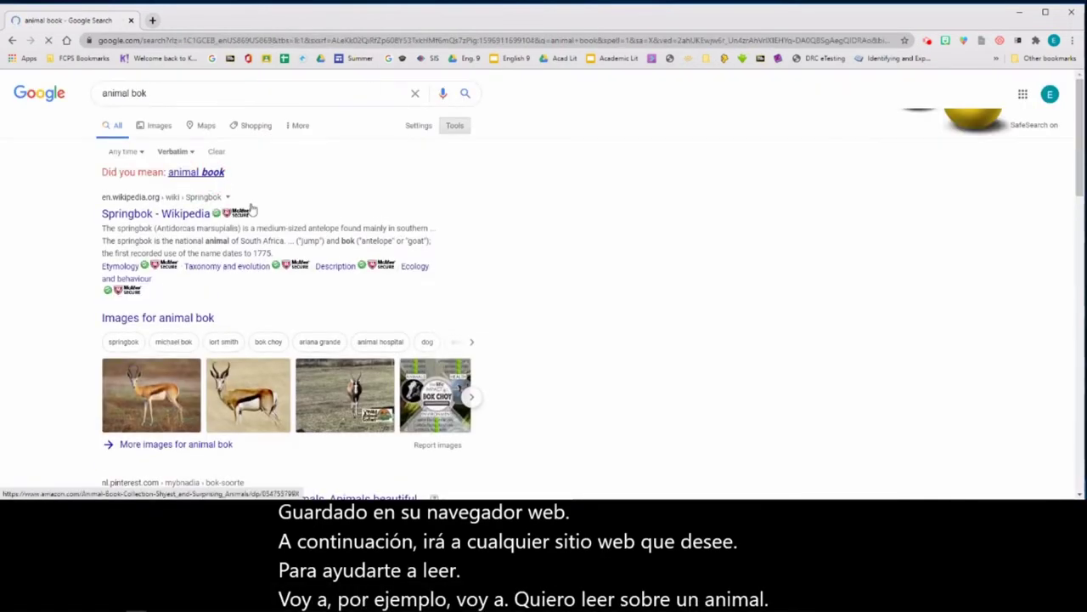
pyautogui.scroll(-5, 647, 243)
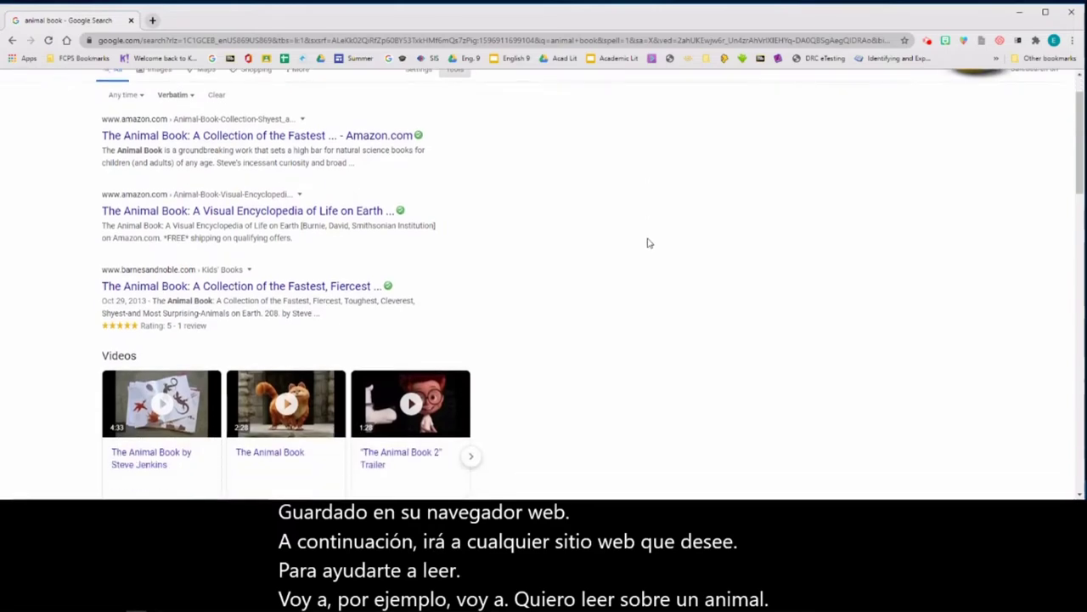
pyautogui.scroll(-3, 647, 243)
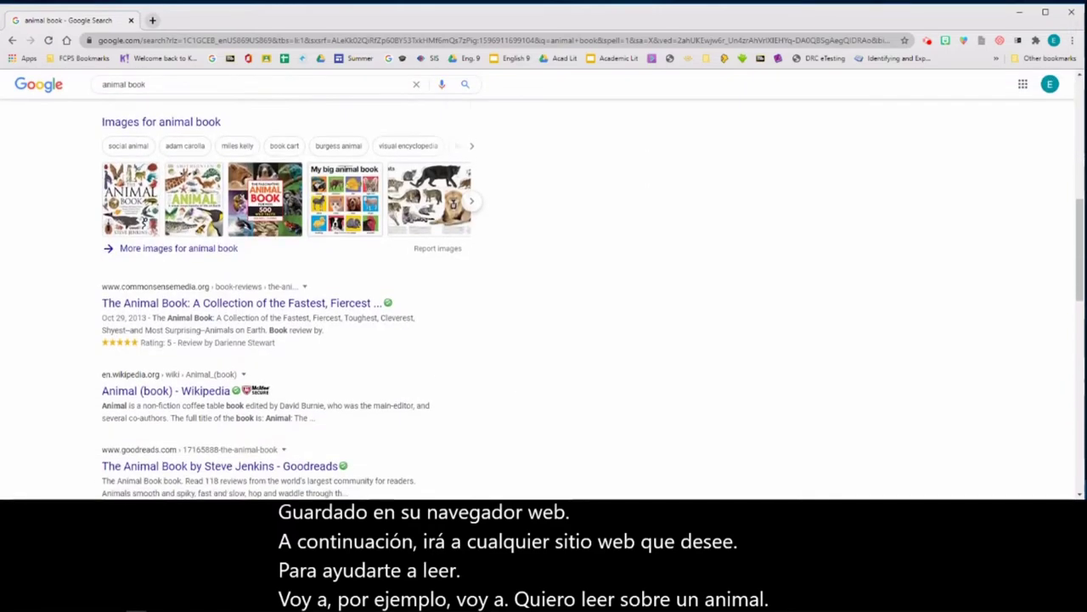
pyautogui.scroll(-1, 648, 243)
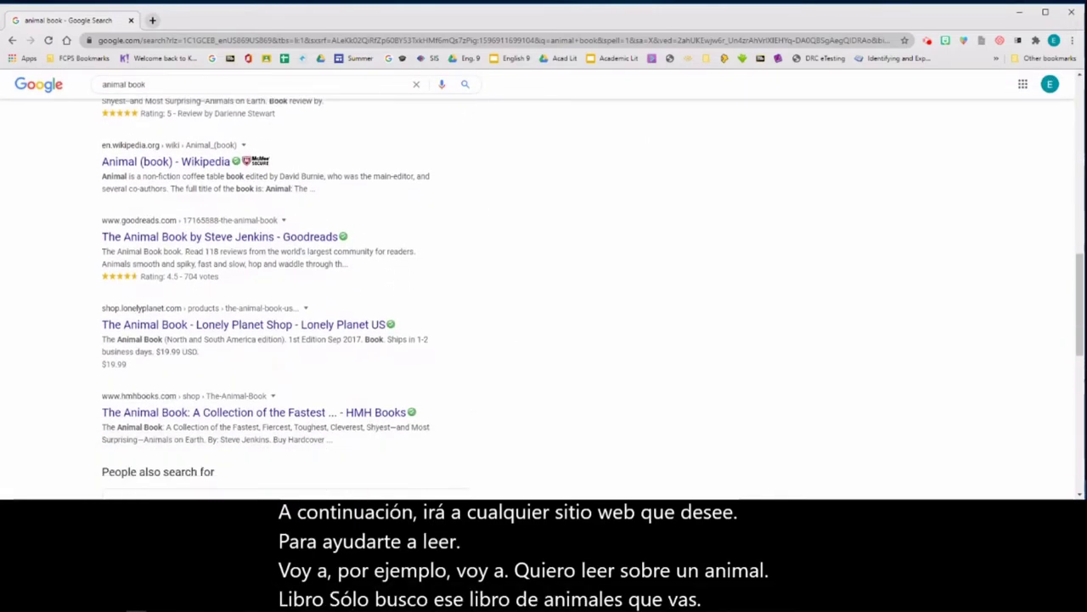
pyautogui.click(182, 412)
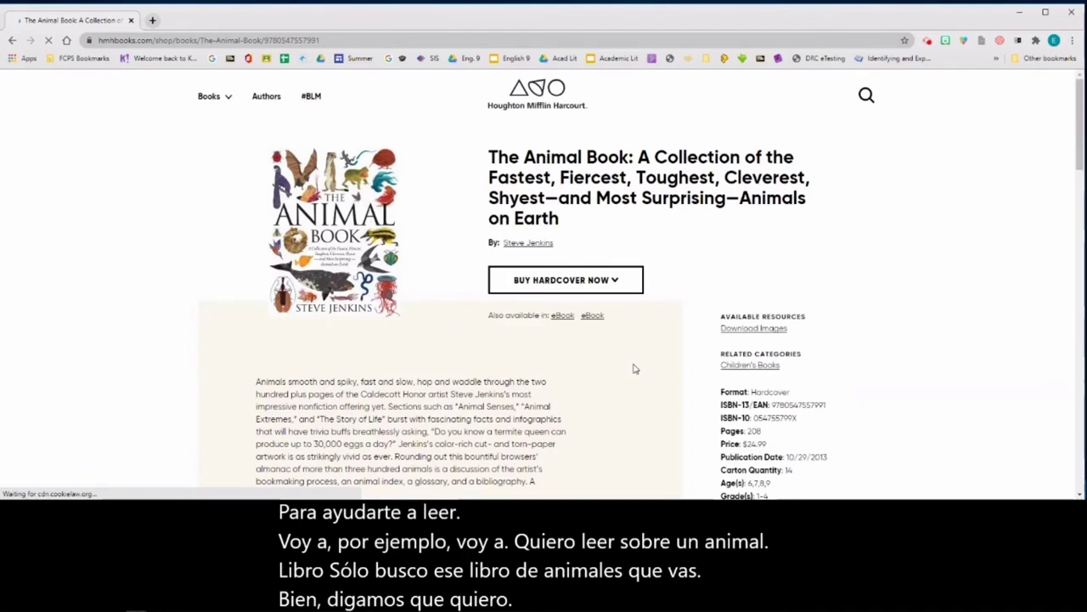
# Select the book's whole description paragraph and open it in Immersive Reader with "Help me read this".
pyautogui.scroll(-2, 443, 379)
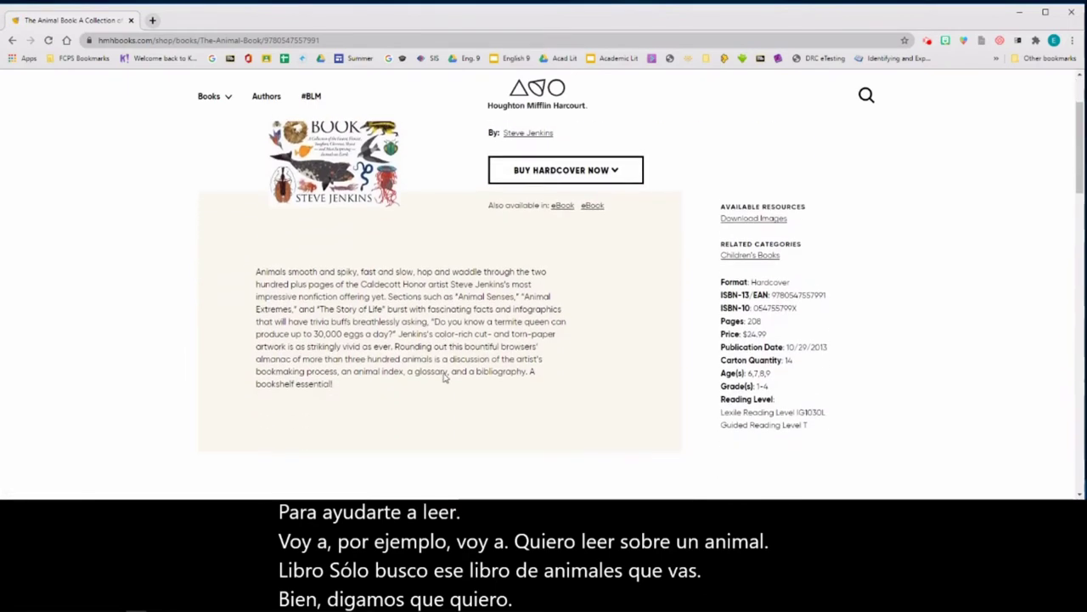
pyautogui.scroll(-1, 444, 379)
pyautogui.scroll(1, 450, 386)
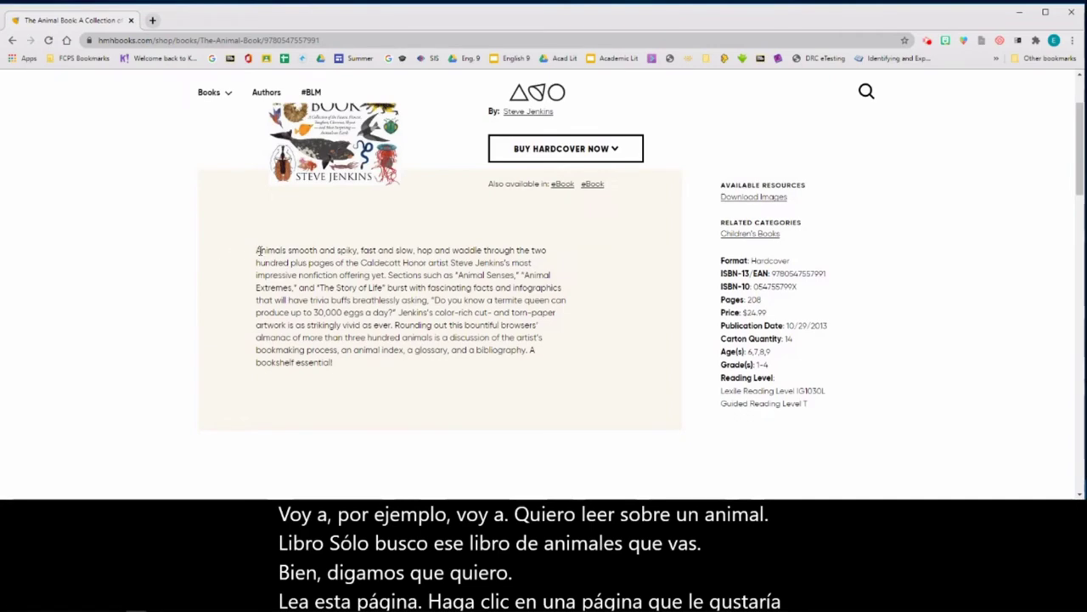
pyautogui.moveTo(254, 251); pyautogui.dragTo(346, 372)
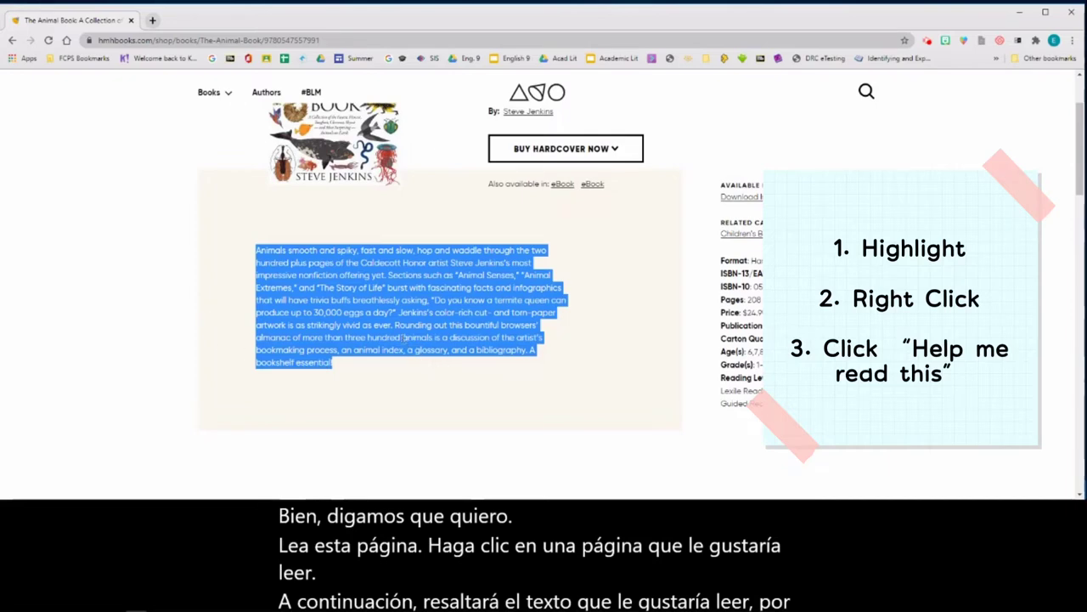
pyautogui.rightClick(390, 311)
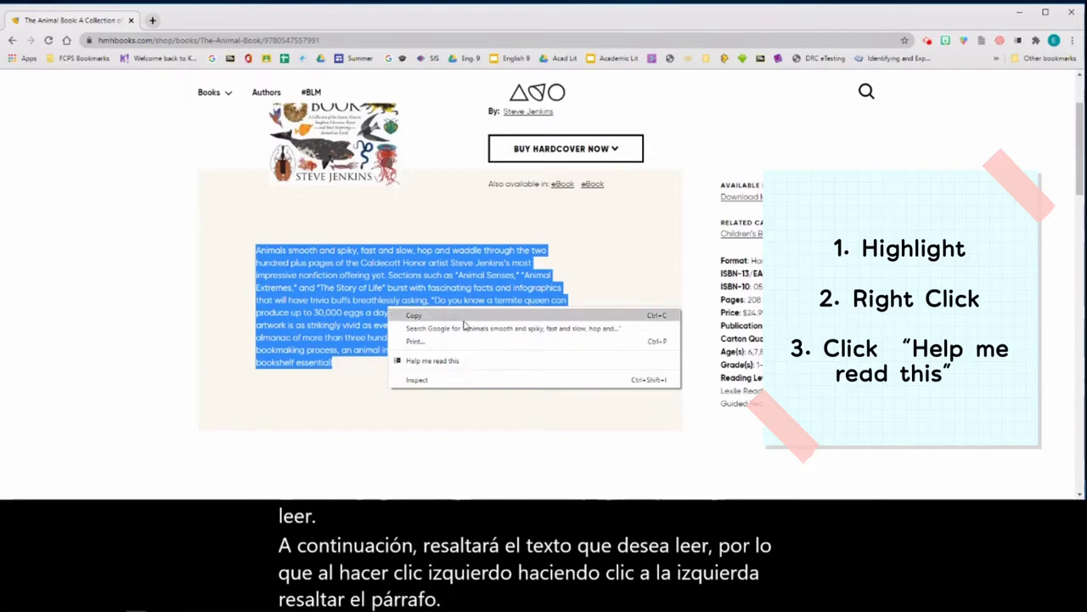
pyautogui.click(482, 366)
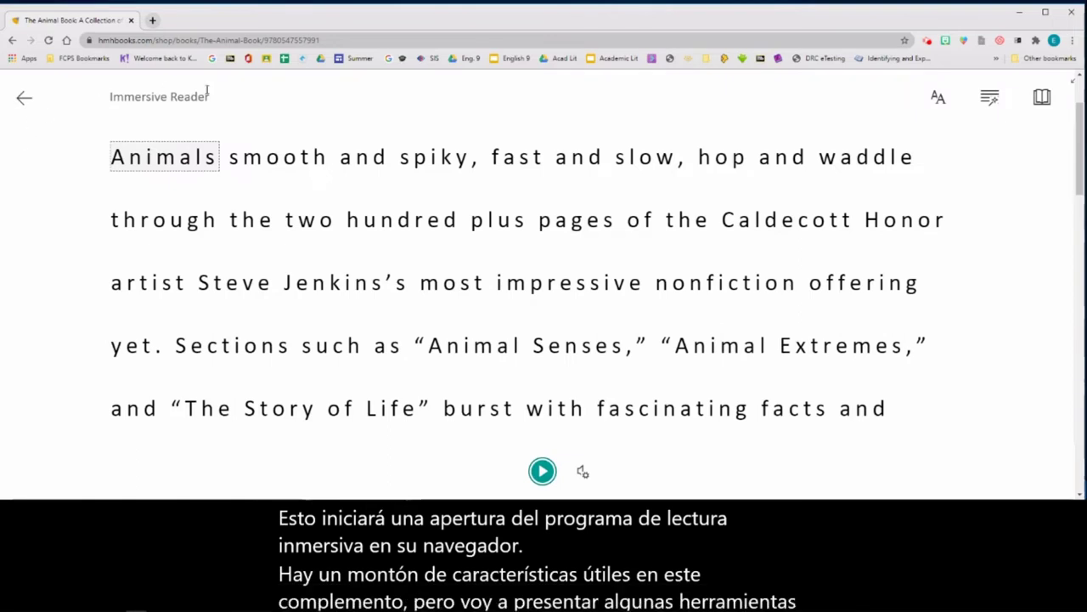
# Play the read-aloud of the passage from the beginning and pause it in the second line.
pyautogui.click(543, 471)
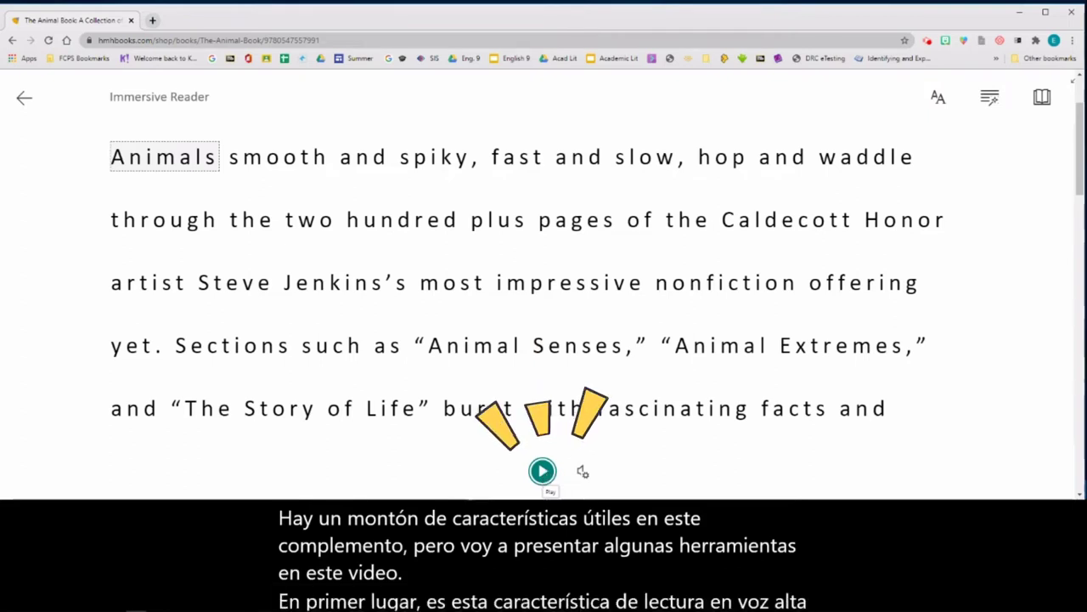
pyautogui.click(545, 473)
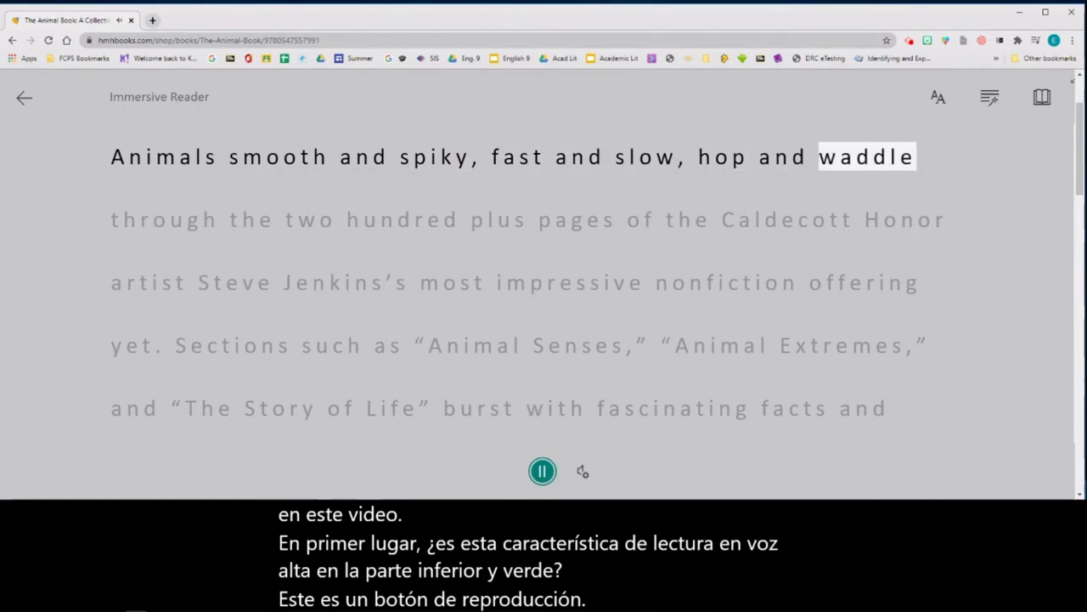
pyautogui.press('space')
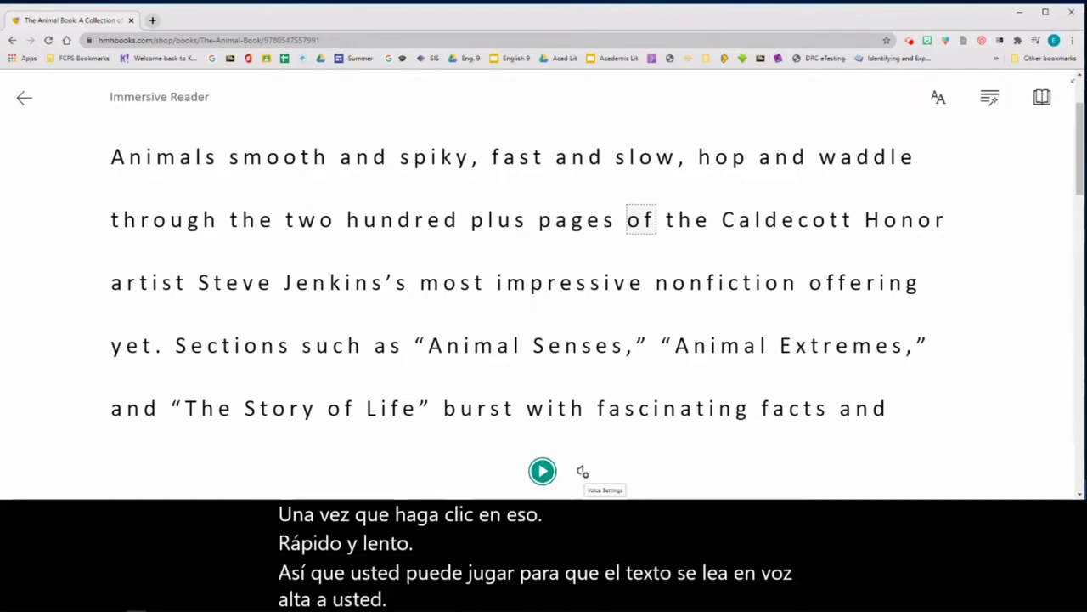
# Set the voice speed to 0.75, then play a short part of the passage and pause it.
pyautogui.click(582, 471)
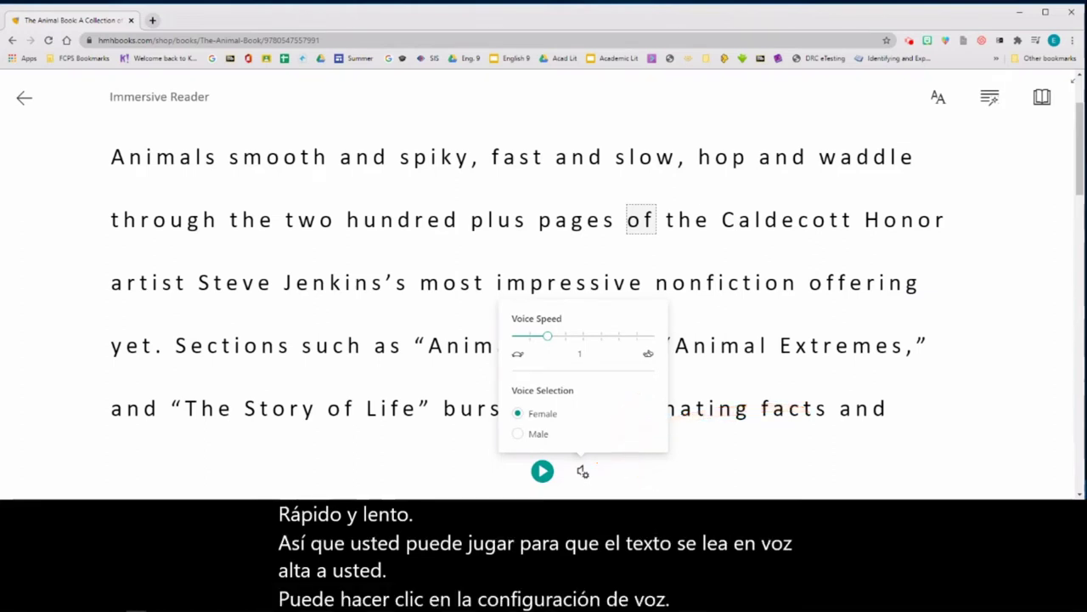
pyautogui.click(528, 338)
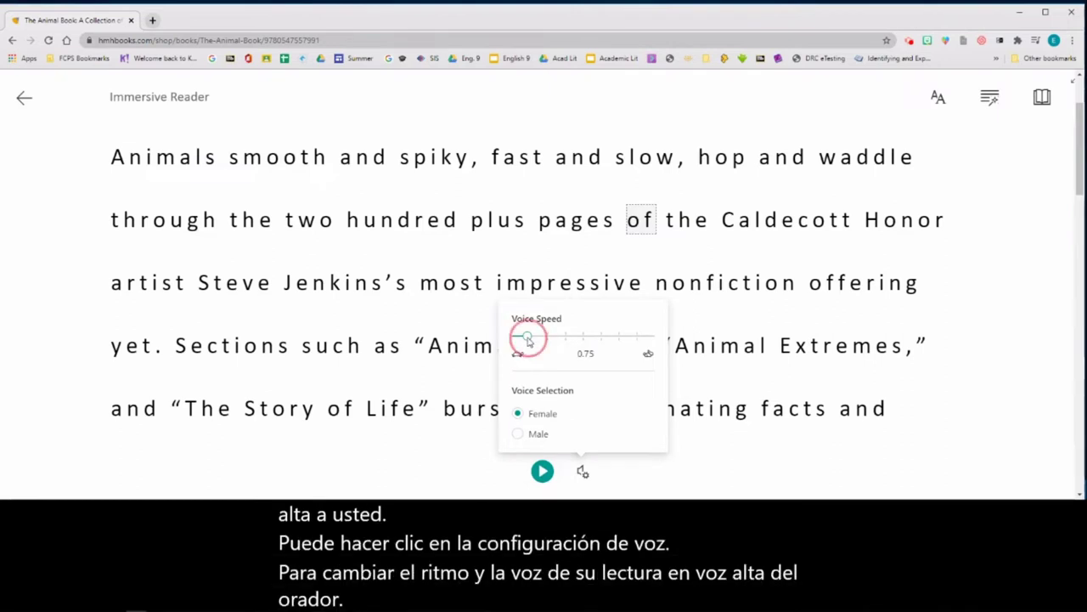
pyautogui.click(542, 470)
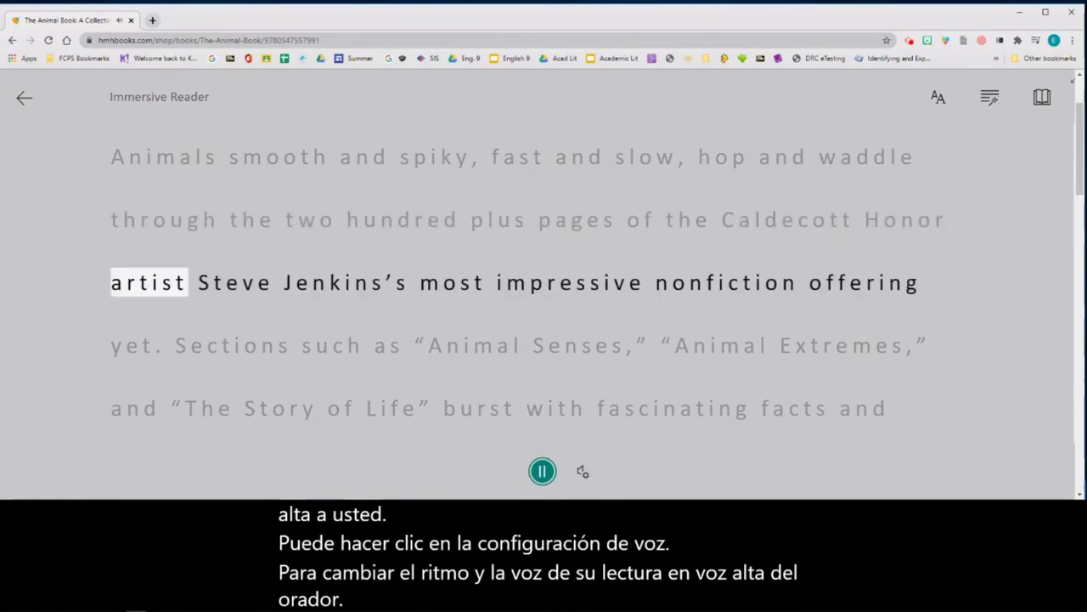
pyautogui.click(543, 471)
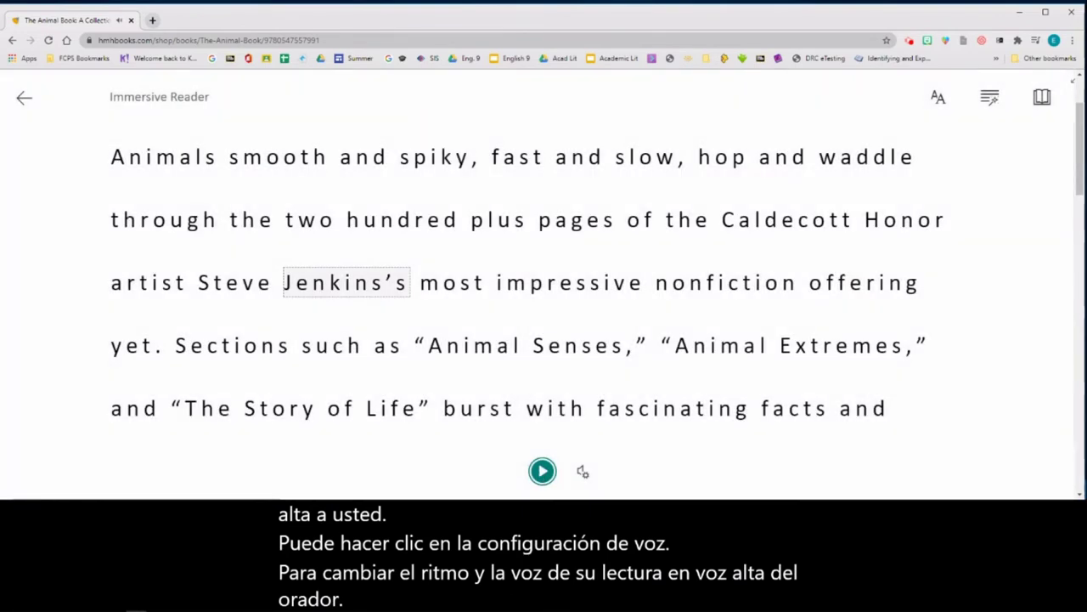
# Raise the voice speed to 2.25 and play another part of the passage before pausing.
pyautogui.click(583, 472)
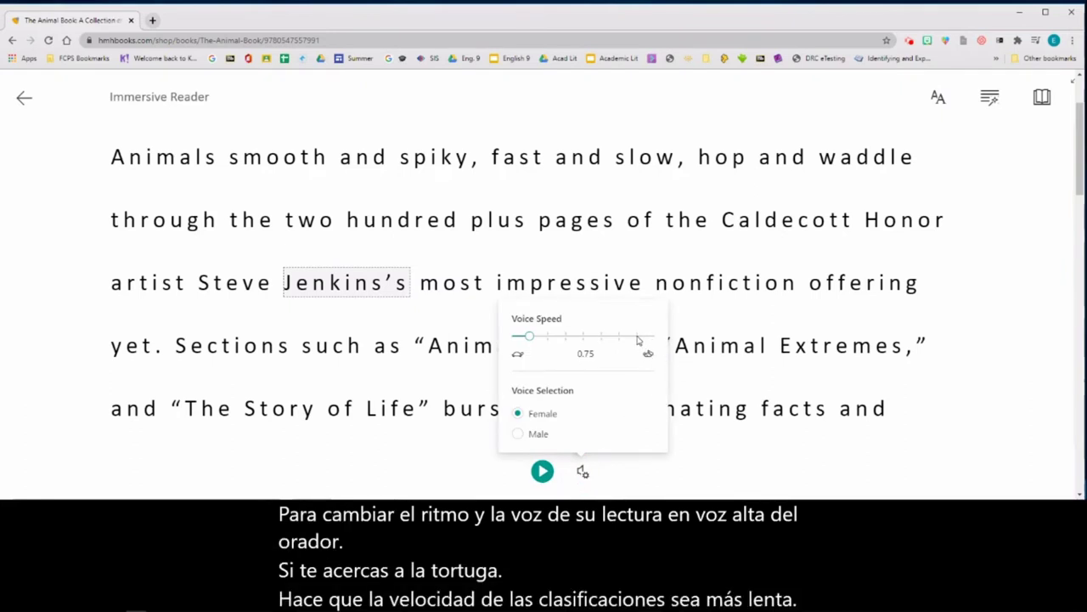
pyautogui.click(637, 336)
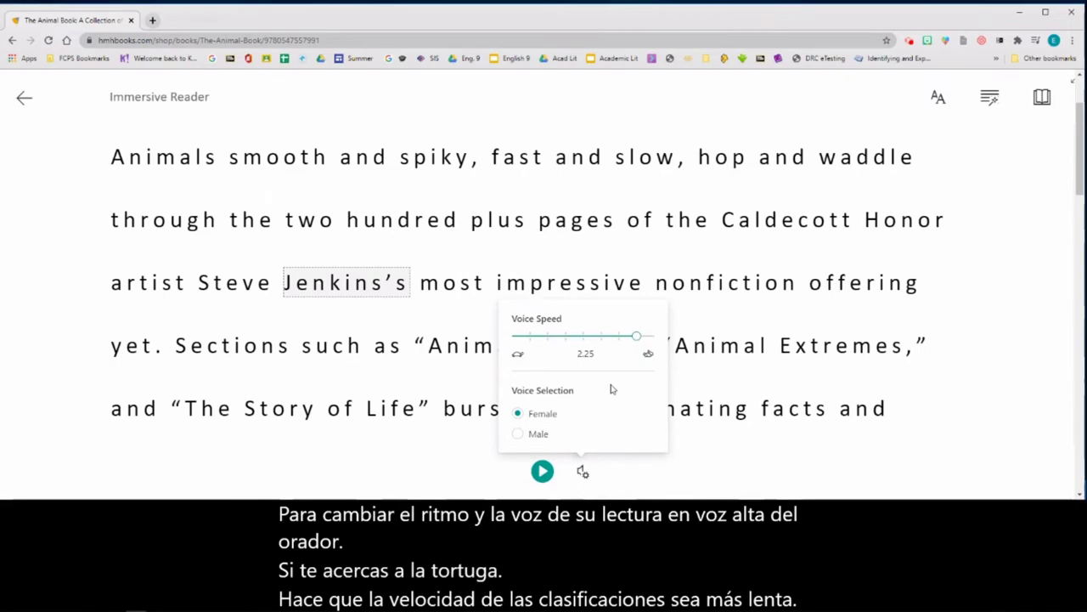
pyautogui.click(543, 471)
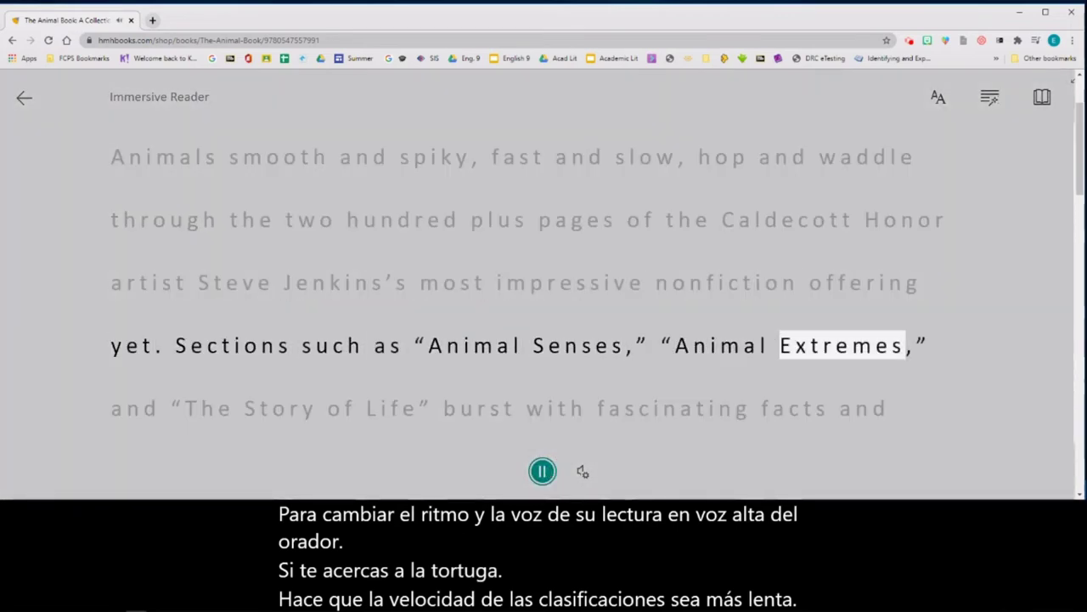
pyautogui.click(543, 471)
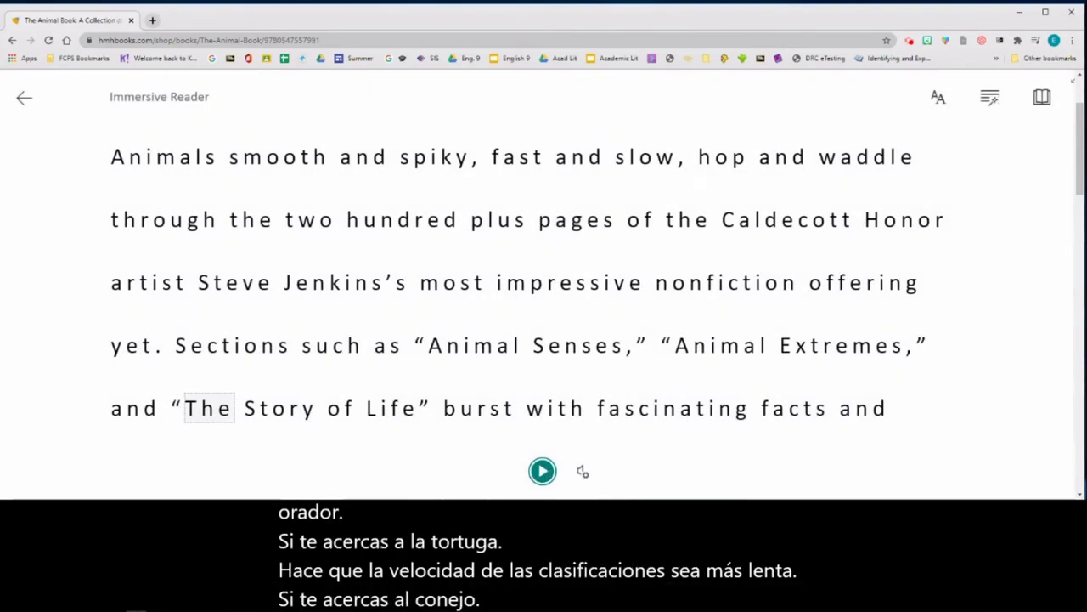
# Select the male voice for read-aloud, then play a short part of the passage and pause it.
pyautogui.click(582, 472)
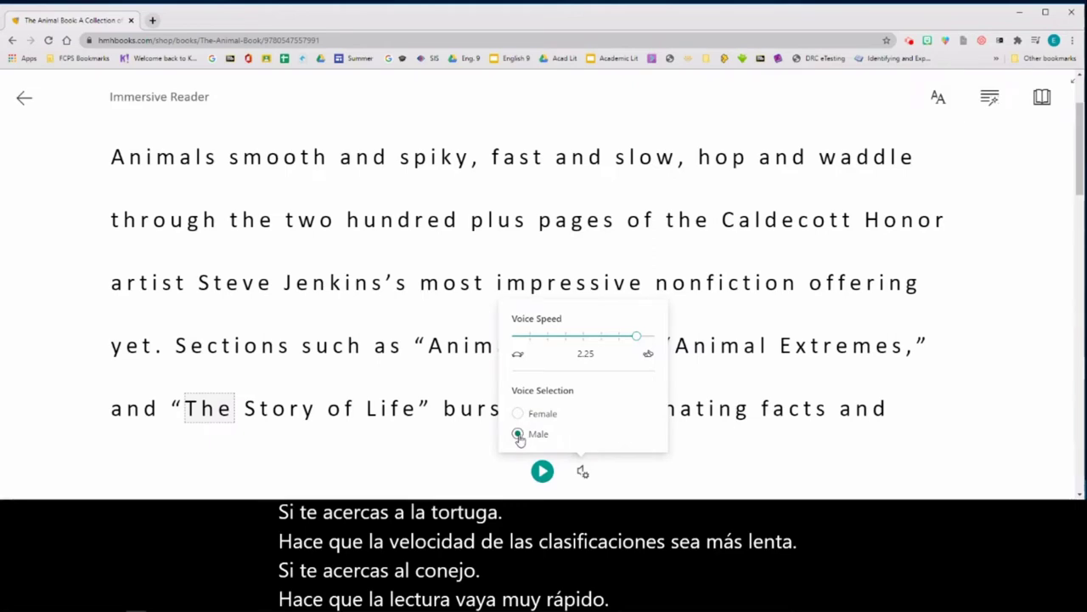
pyautogui.click(542, 472)
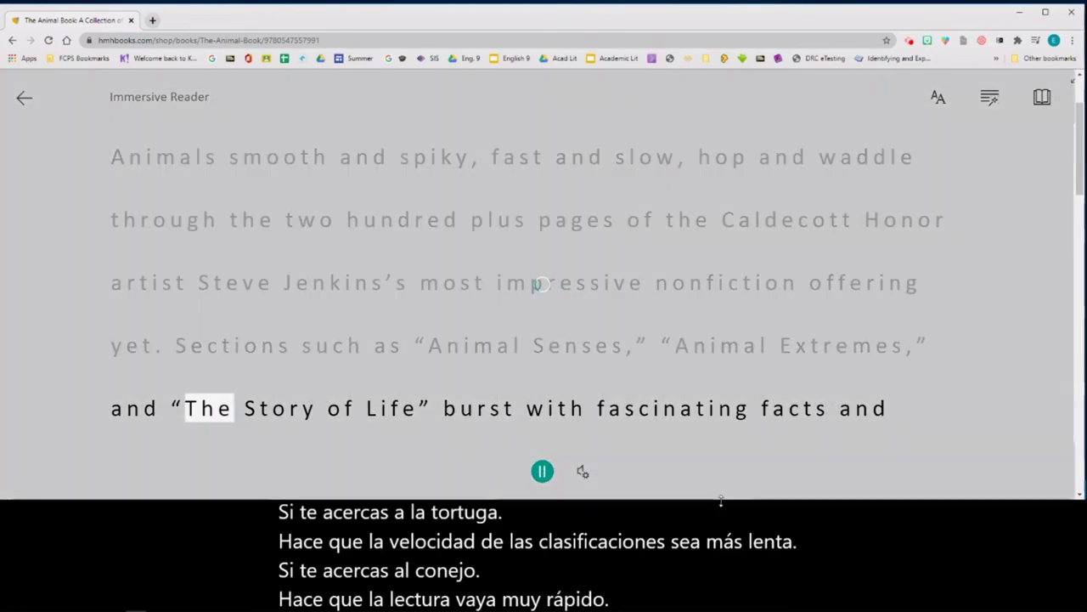
pyautogui.click(543, 472)
# Set the voice speed to 1, then play a short part of the passage and pause it.
pyautogui.click(582, 471)
pyautogui.click(585, 338)
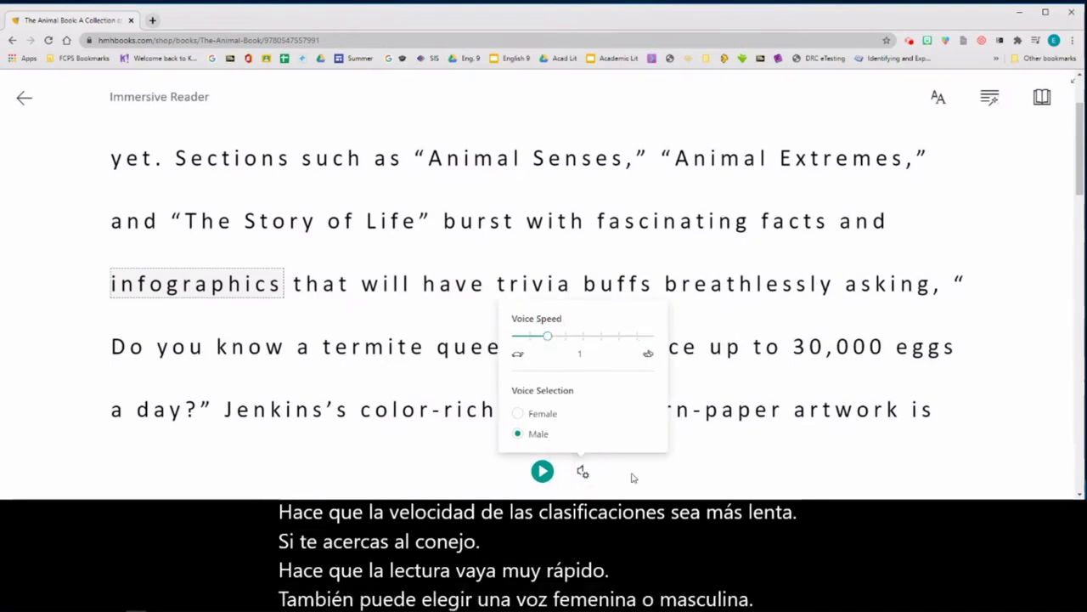
pyautogui.click(582, 486)
pyautogui.click(543, 472)
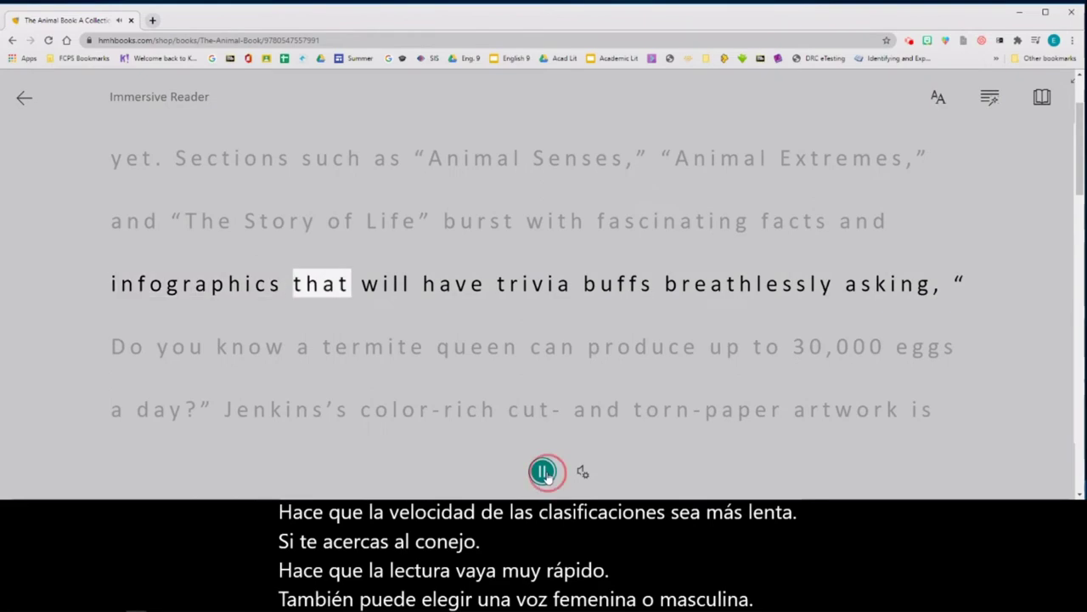
pyautogui.click(543, 471)
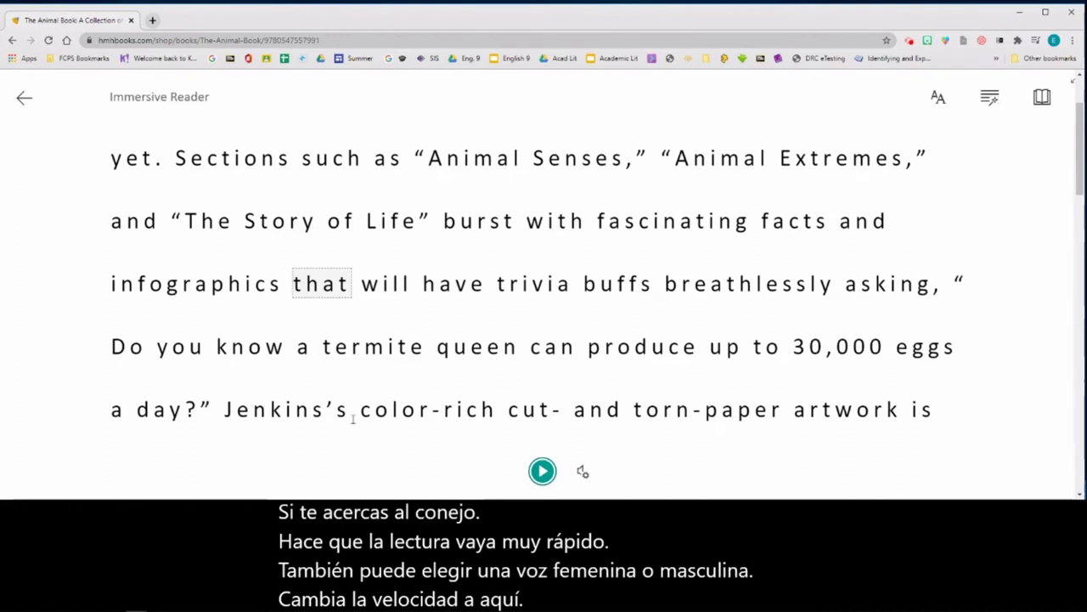
# Look up "have" and "trivia" in the passage, then listen to the pronunciations of "buffs", "breathlessly" and "Jenkins's".
pyautogui.click(447, 293)
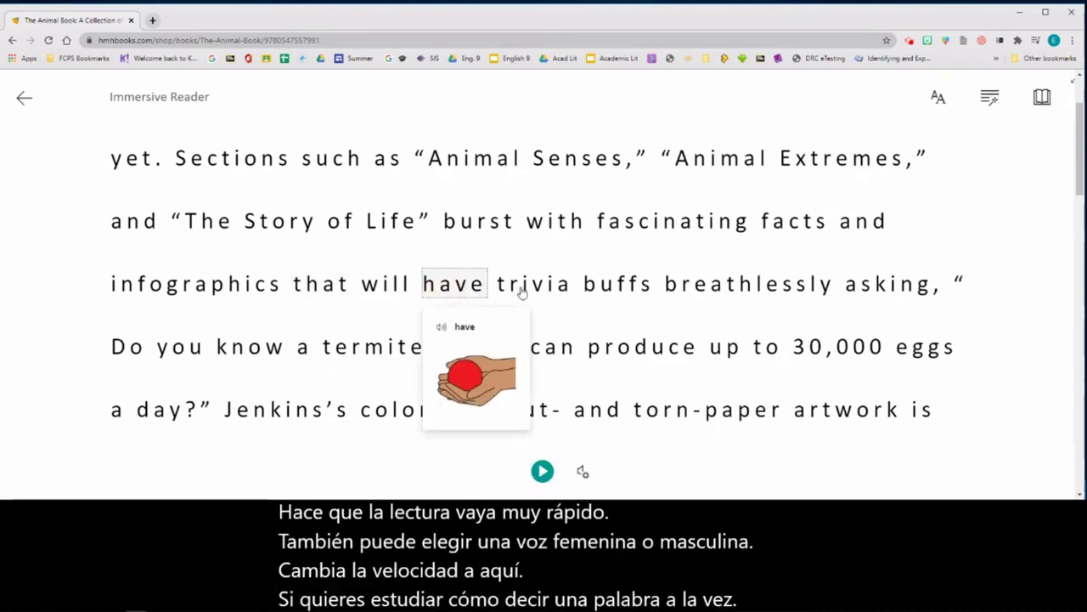
pyautogui.click(521, 285)
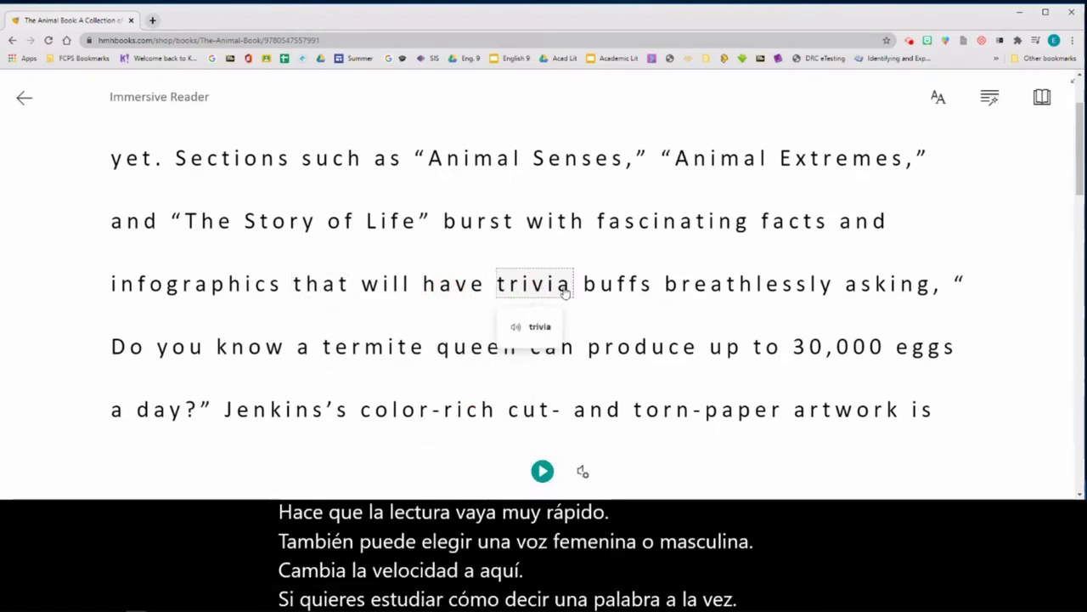
pyautogui.click(628, 289)
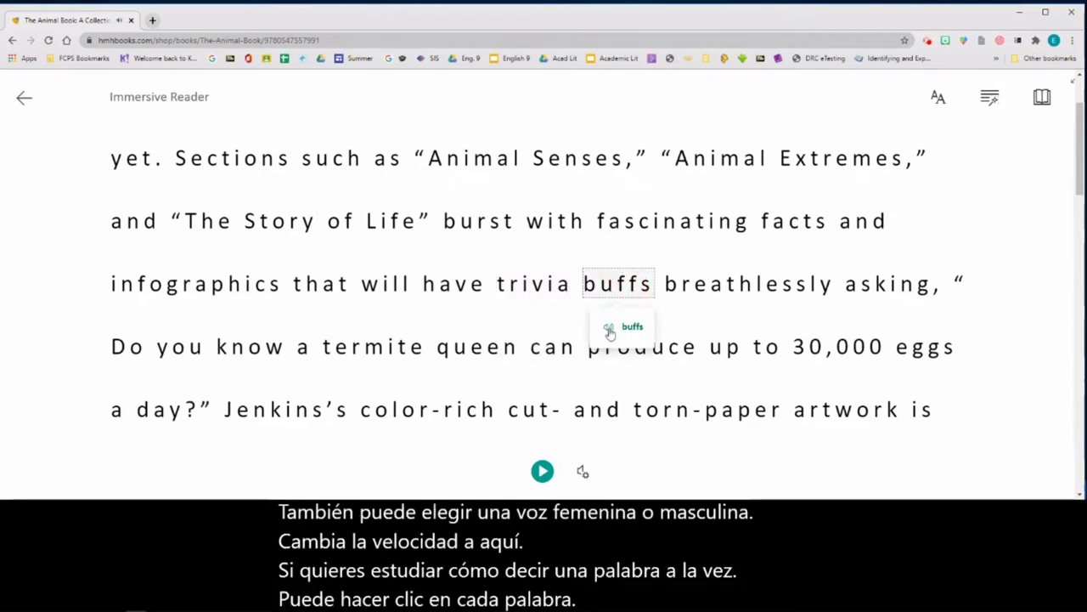
pyautogui.click(715, 291)
pyautogui.click(759, 330)
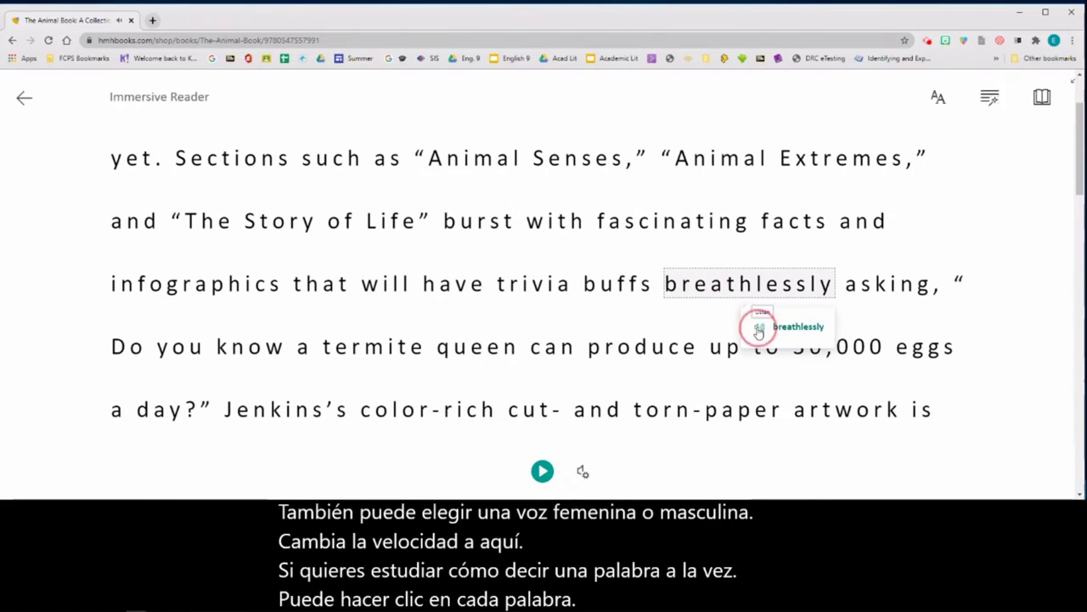
pyautogui.click(760, 331)
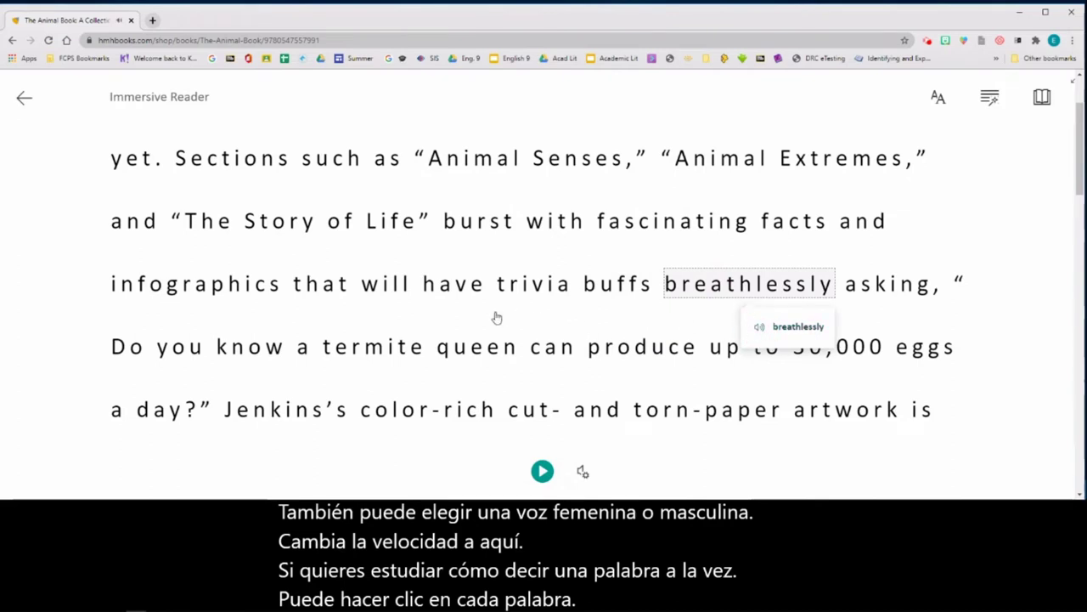
pyautogui.click(294, 415)
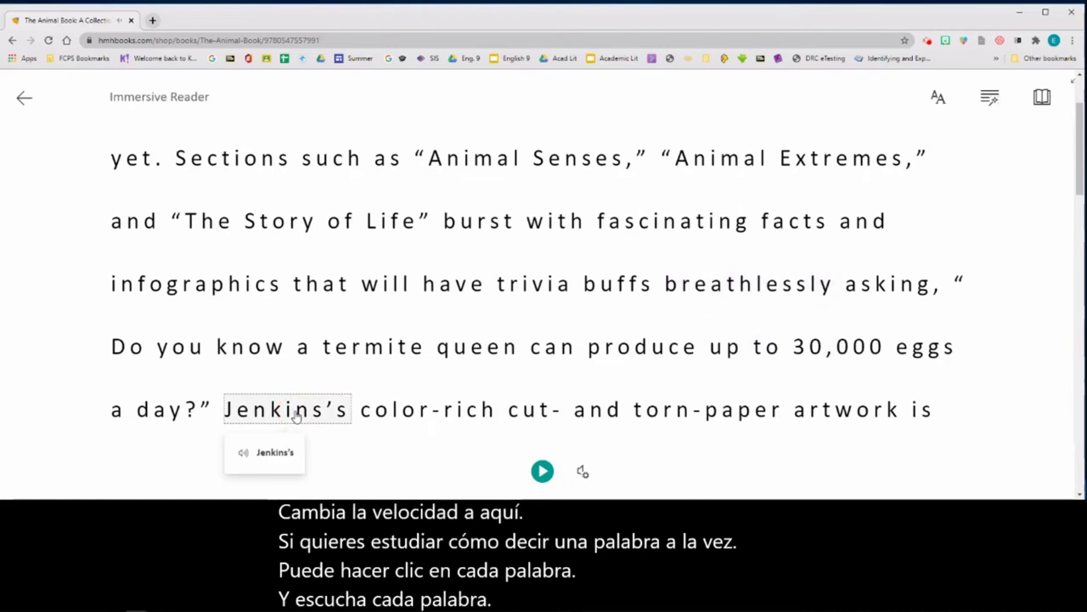
pyautogui.click(248, 458)
# Look up the words "color", "queen", "cut" and "torn" in the picture dictionary.
pyautogui.click(391, 414)
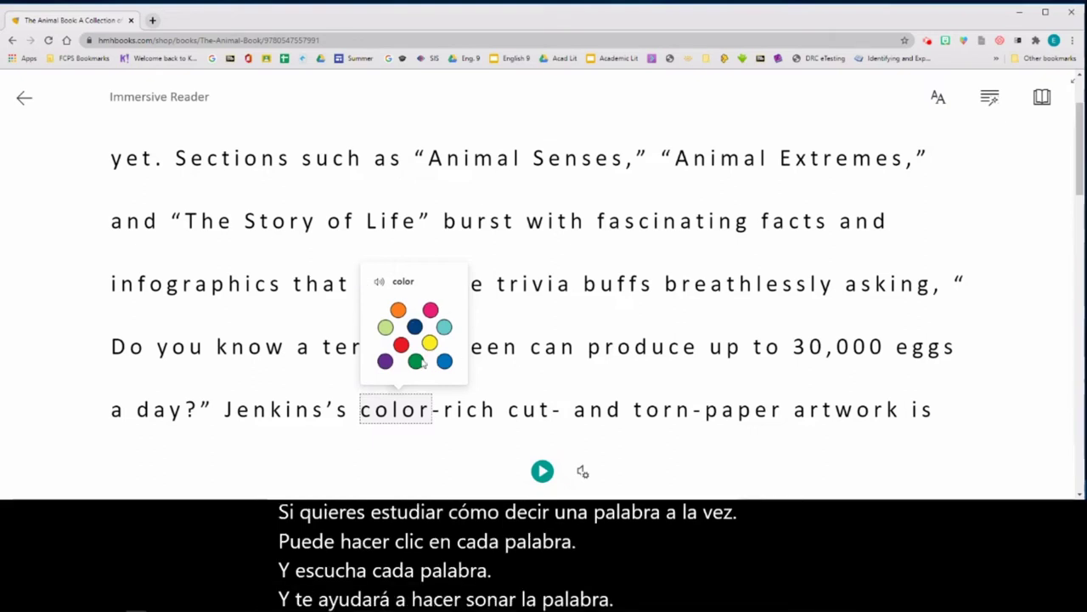
pyautogui.click(507, 353)
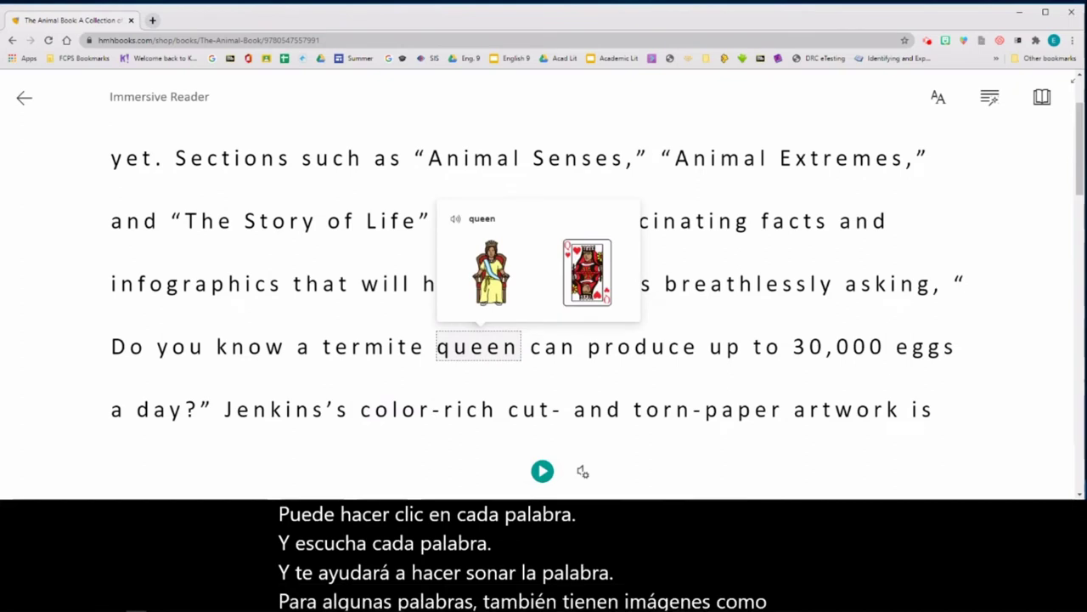
pyautogui.click(528, 407)
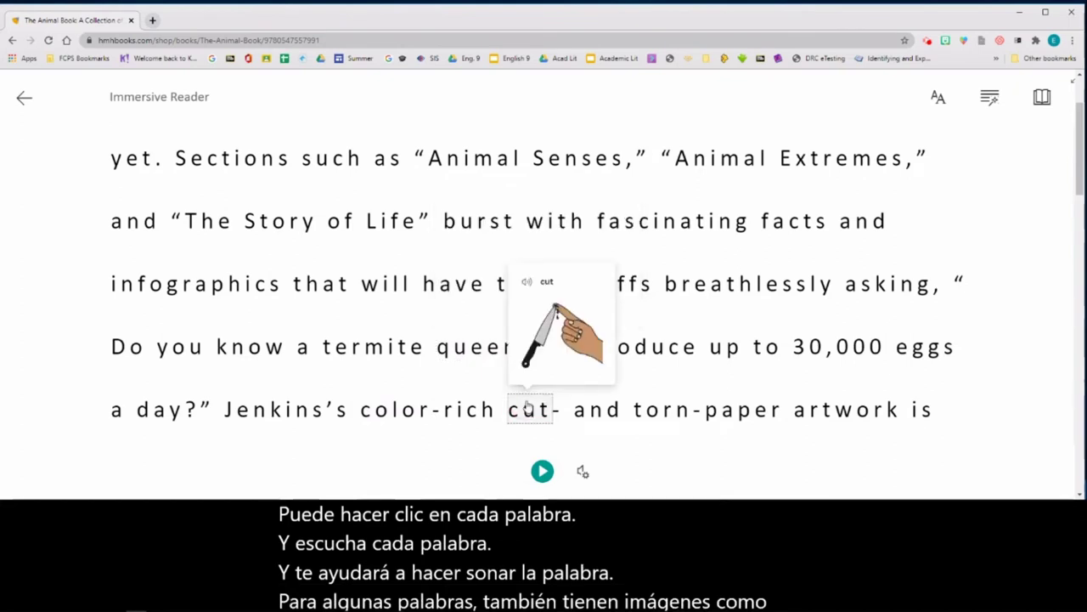
pyautogui.click(663, 410)
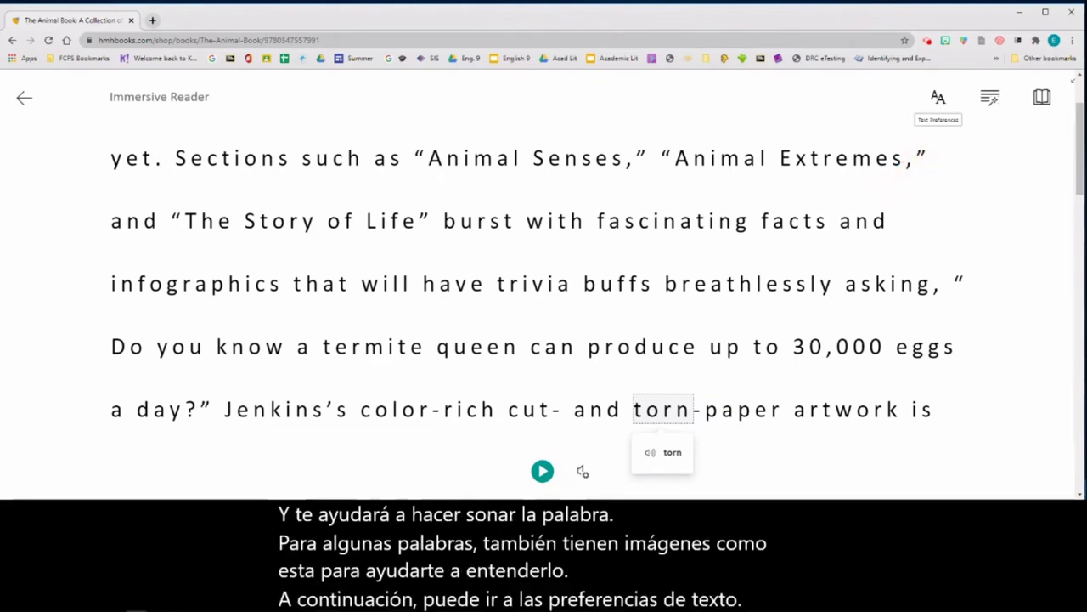
# Reduce the passage's text size to 20, then enlarge it to 36.
pyautogui.click(939, 99)
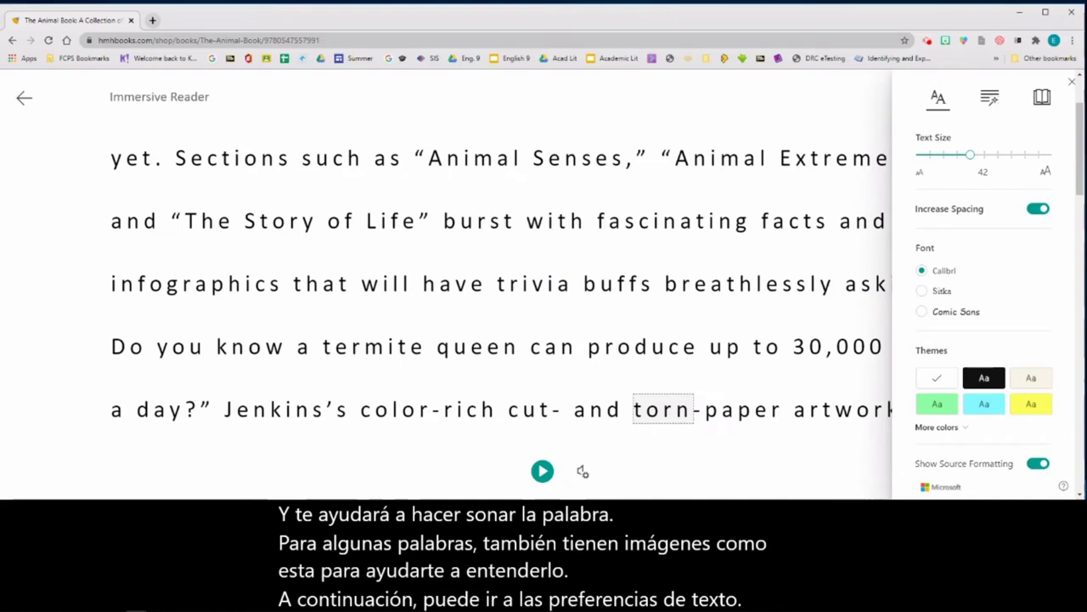
pyautogui.click(939, 156)
pyautogui.click(930, 156)
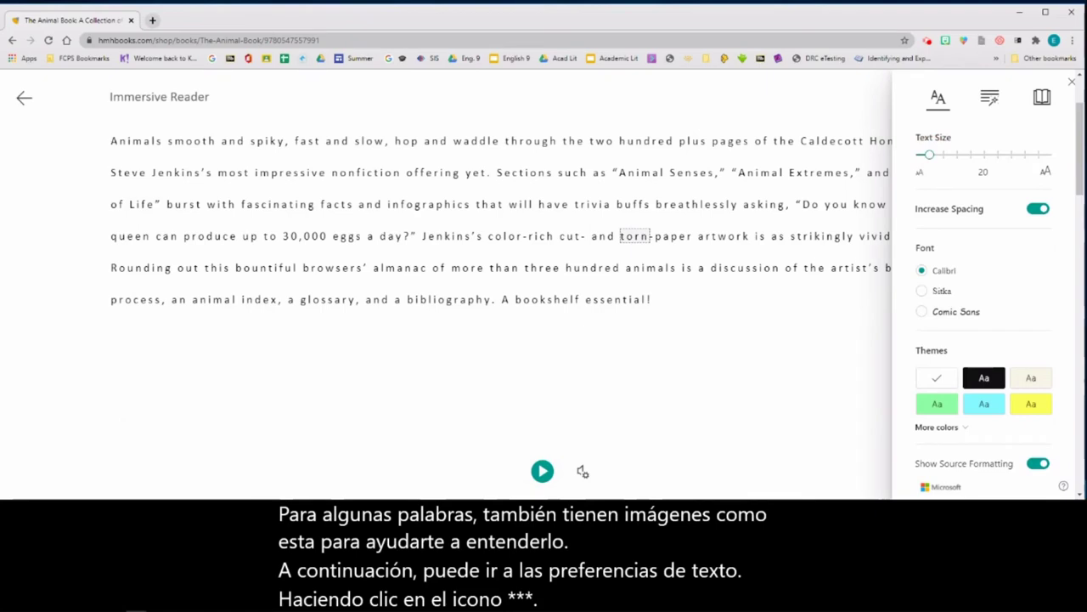
pyautogui.moveTo(930, 155); pyautogui.dragTo(955, 162)
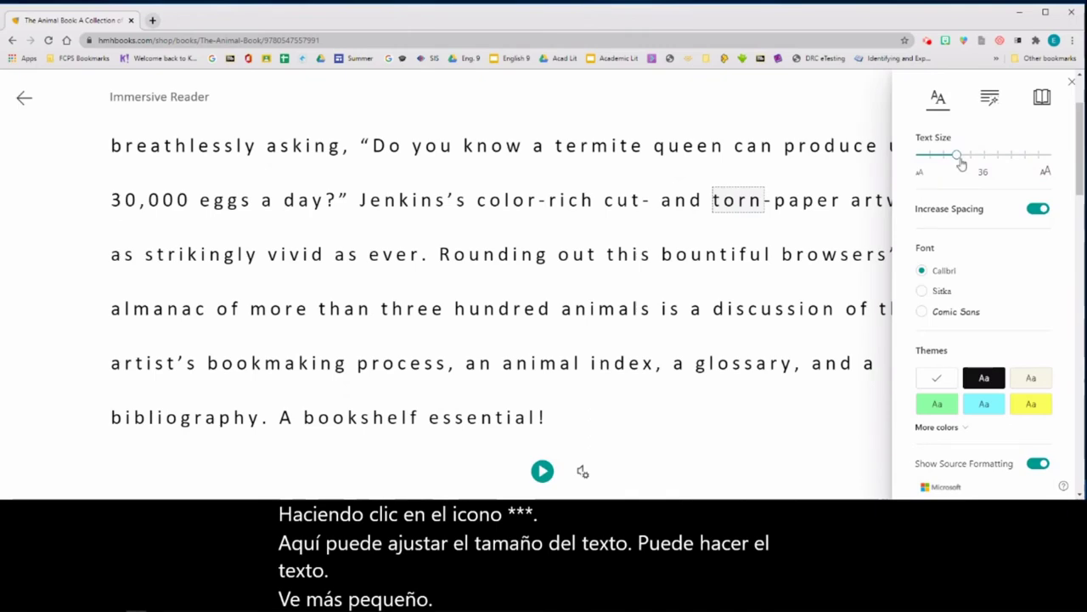
# Try the Sitka and Calibri fonts on the passage and settle on Comic Sans.
pyautogui.click(921, 291)
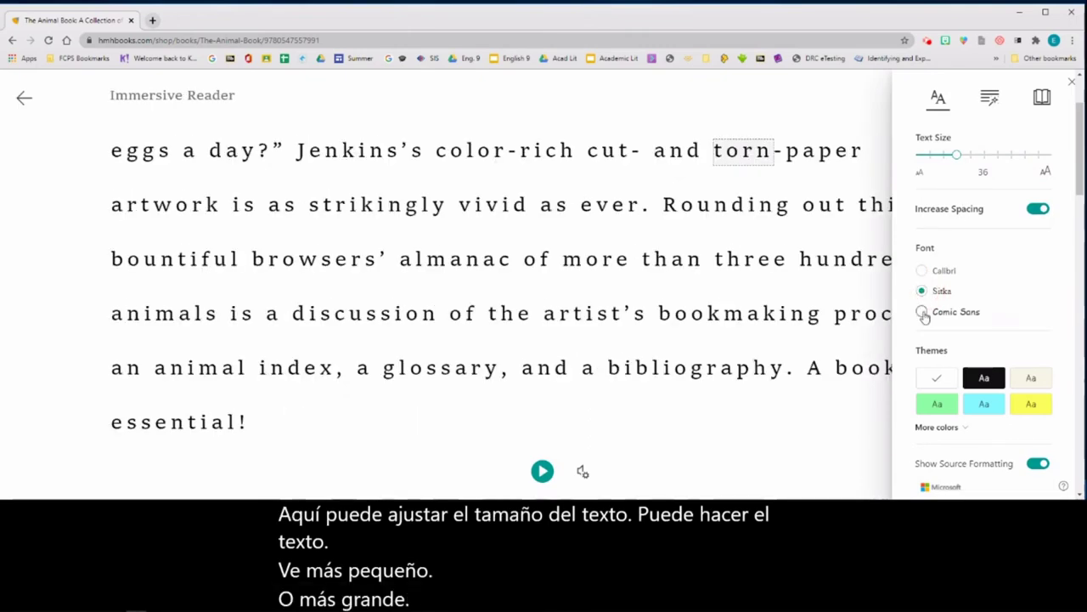
pyautogui.click(923, 313)
pyautogui.click(922, 270)
pyautogui.click(922, 291)
pyautogui.click(923, 312)
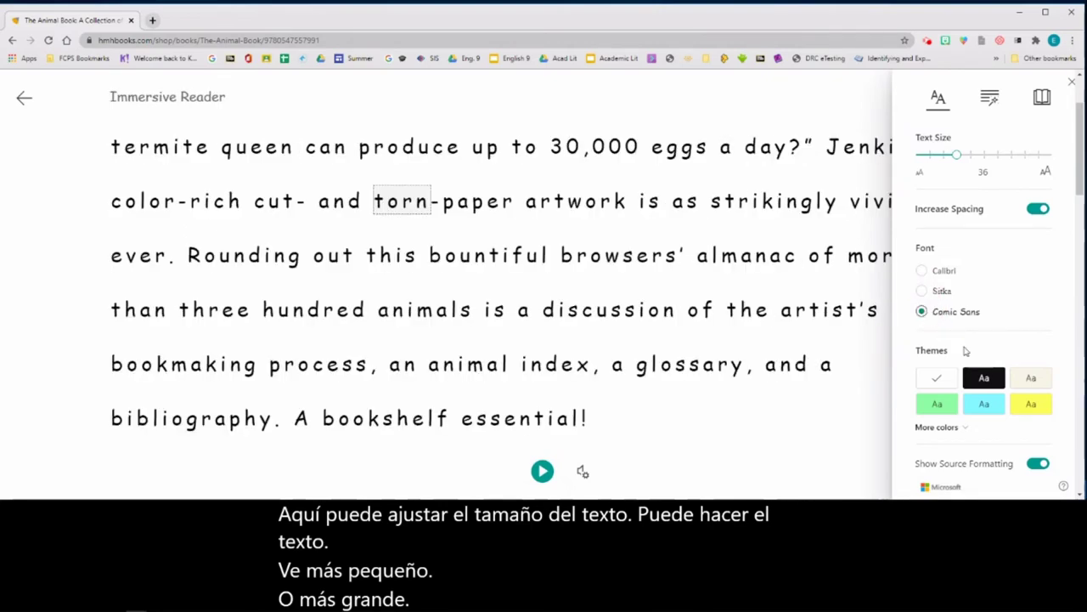
# Preview the blue, cream, dark and green background themes and apply the yellow theme.
pyautogui.click(984, 404)
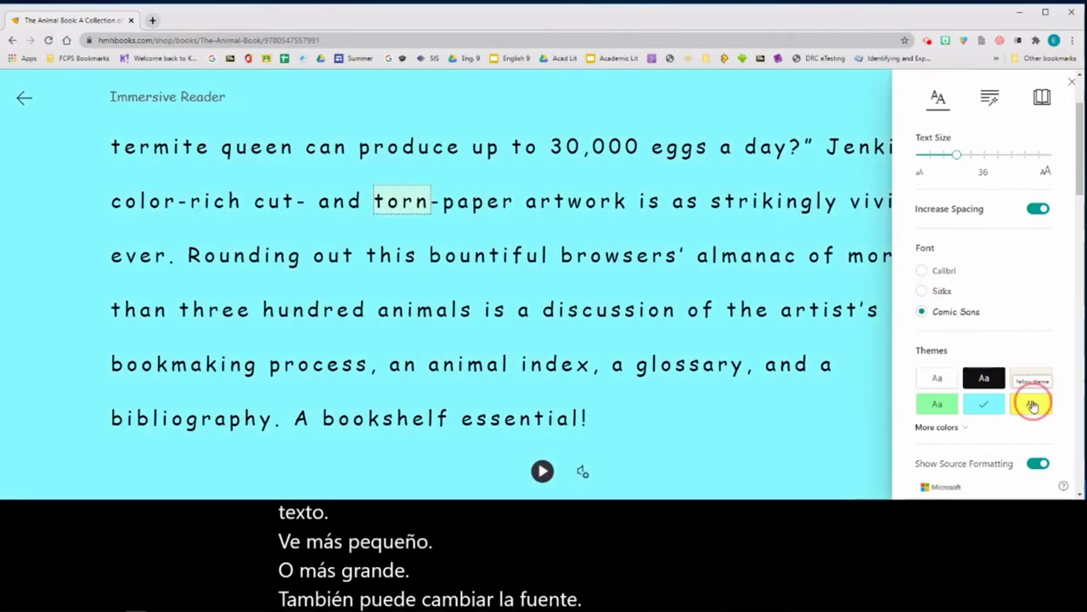
pyautogui.click(1032, 406)
pyautogui.click(1032, 379)
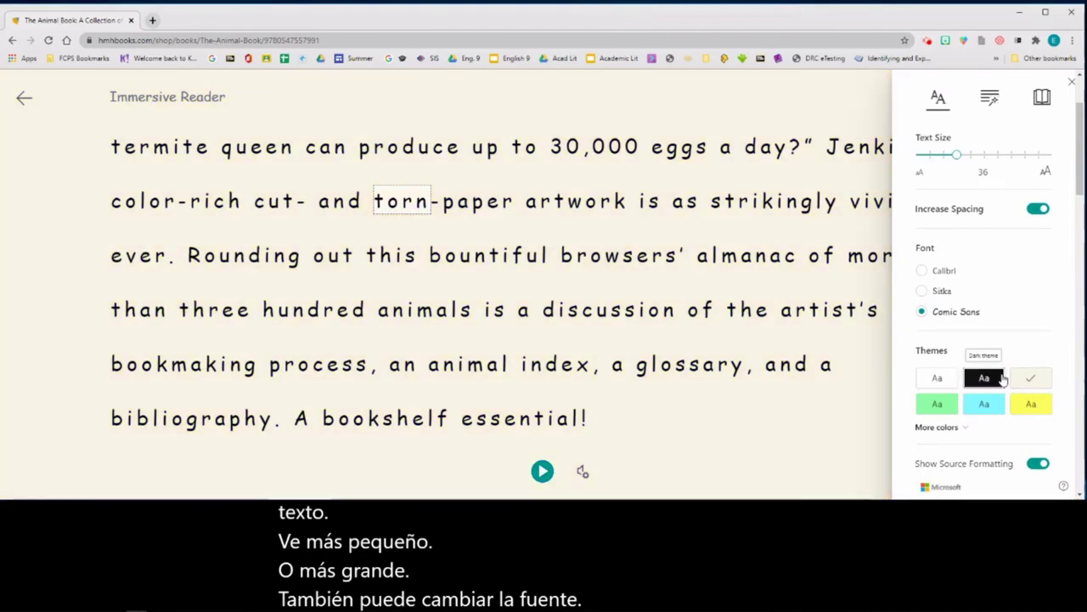
pyautogui.click(1001, 379)
pyautogui.click(940, 405)
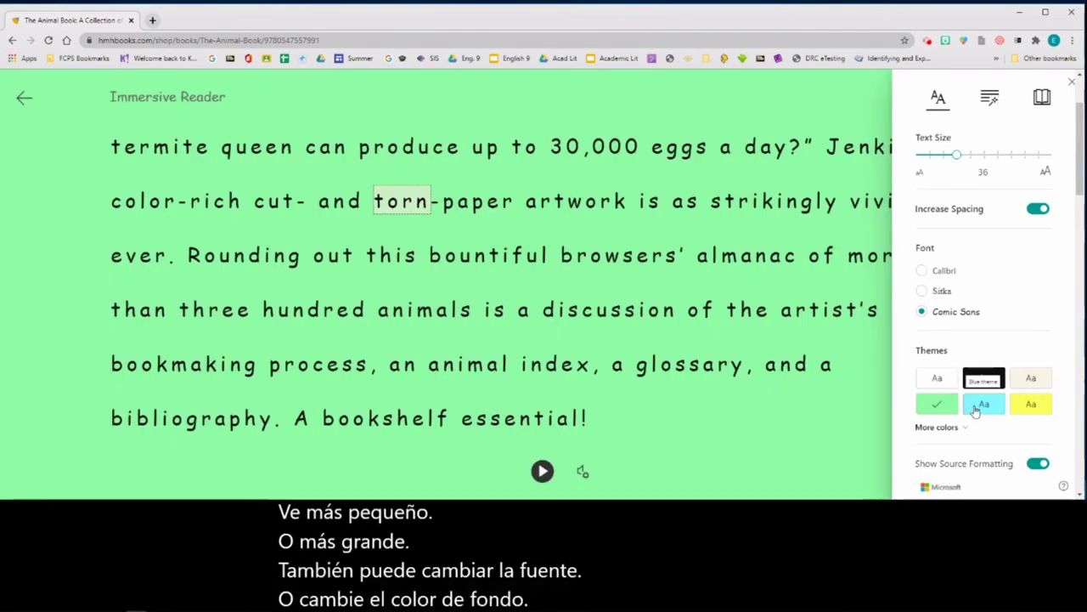
pyautogui.click(1026, 406)
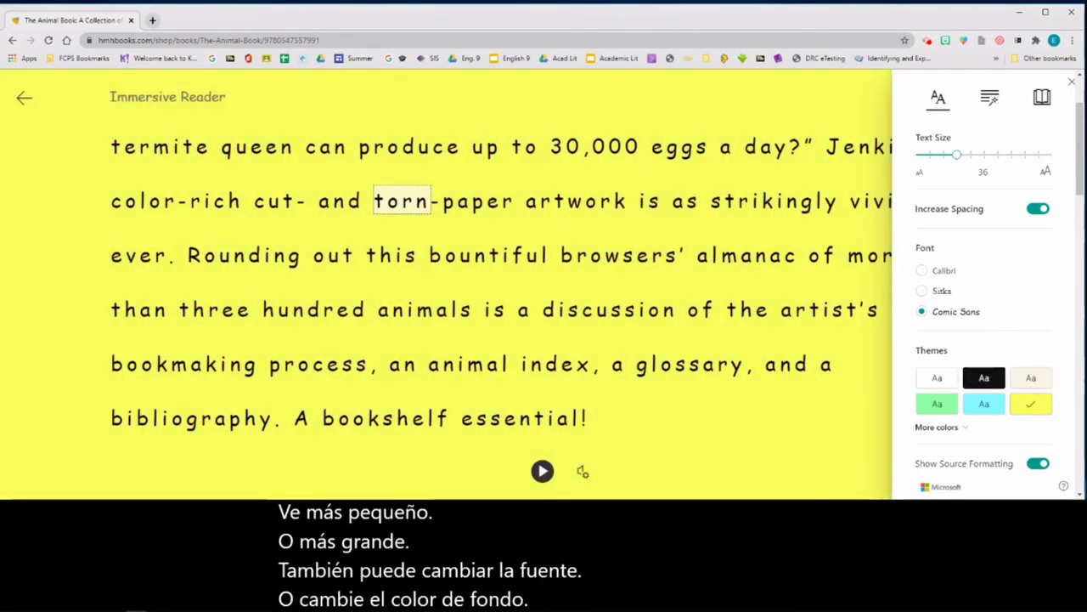
# Turn on syllable division and highlight the nouns, verbs, adjectives and adverbs in the passage.
pyautogui.click(990, 98)
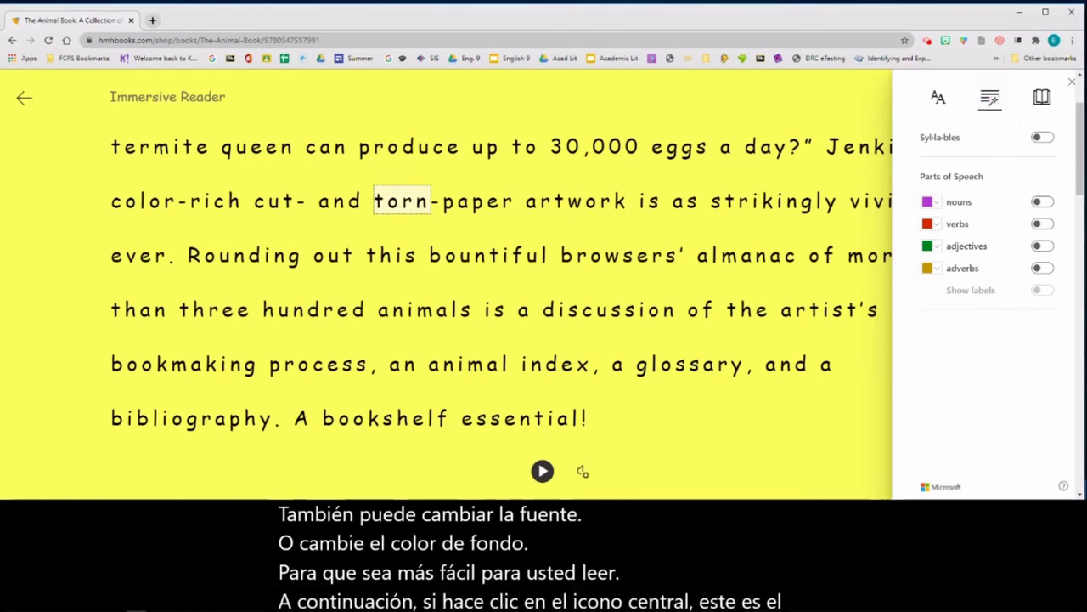
pyautogui.click(1045, 138)
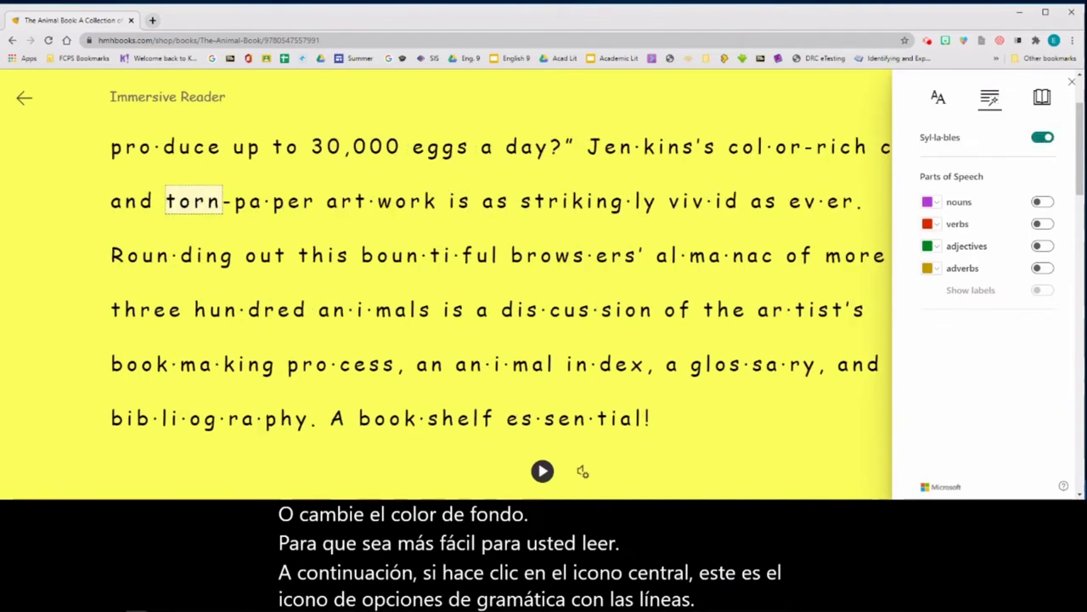
pyautogui.click(1045, 203)
pyautogui.click(1047, 225)
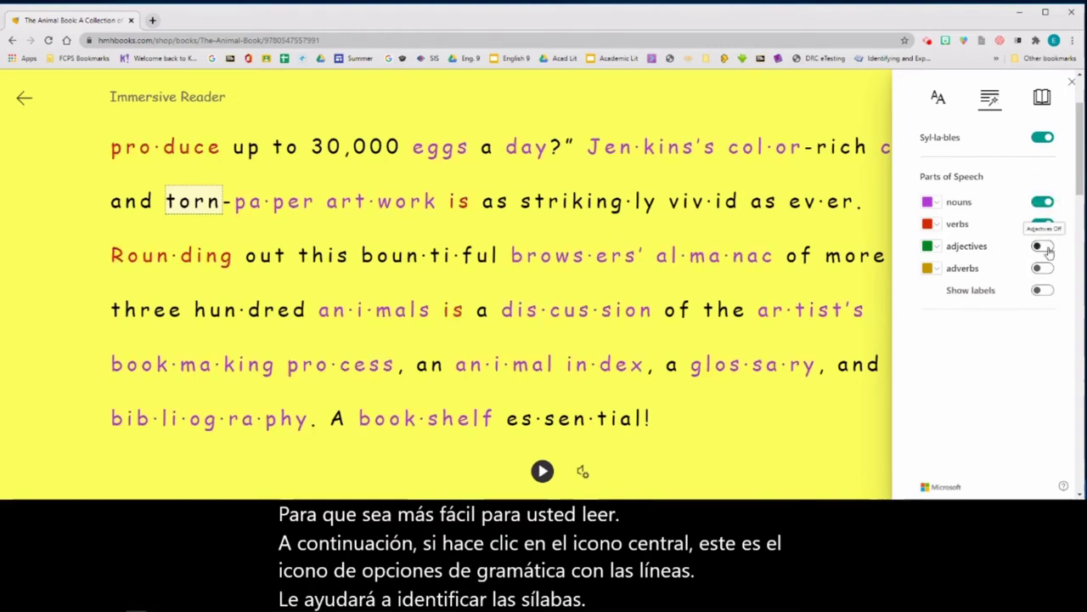
pyautogui.click(1046, 246)
pyautogui.click(1045, 268)
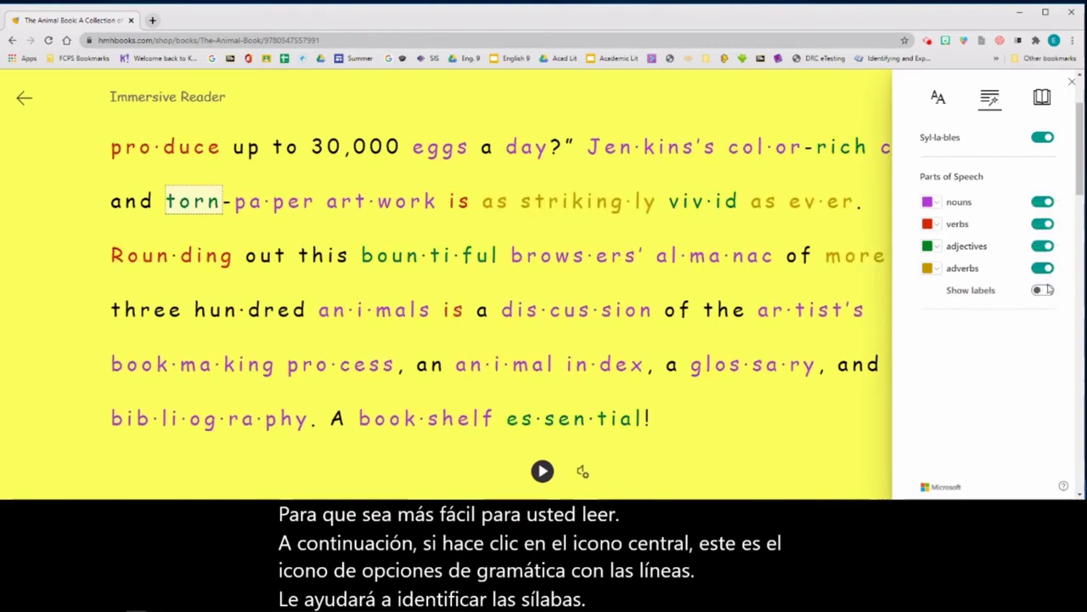
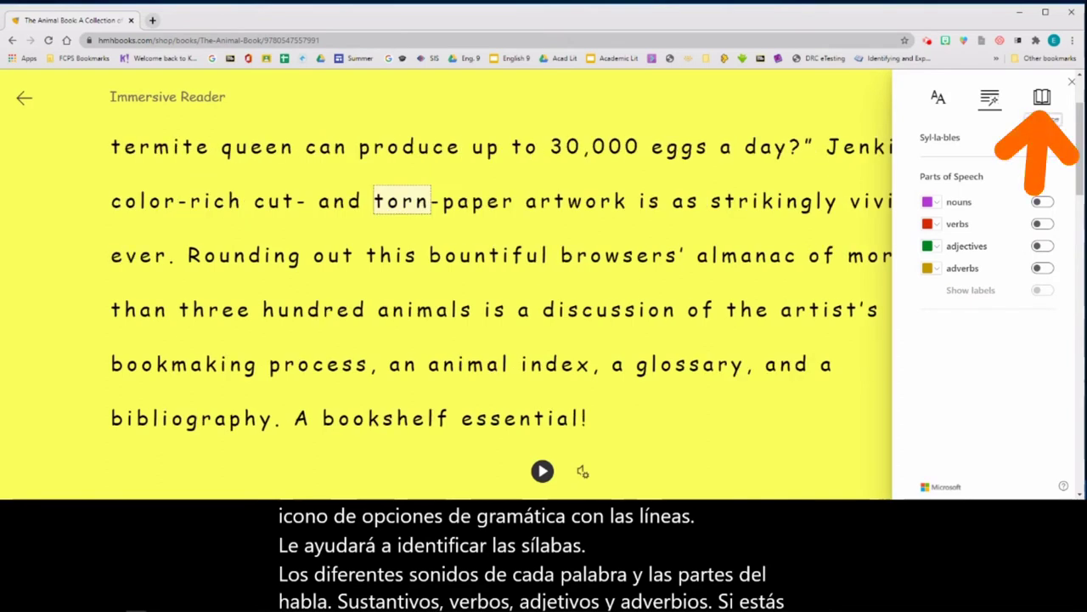
# Set the translation language to Spanish (Latin America) in the reading preferences and keep word-by-word translation on.
pyautogui.click(1042, 97)
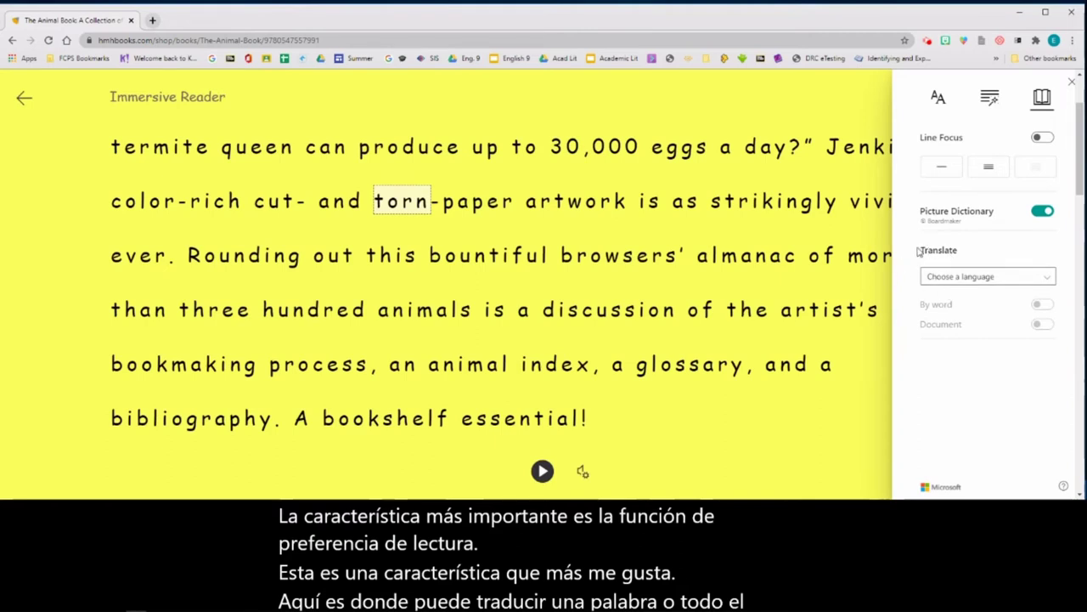
pyautogui.moveTo(918, 252); pyautogui.dragTo(969, 248)
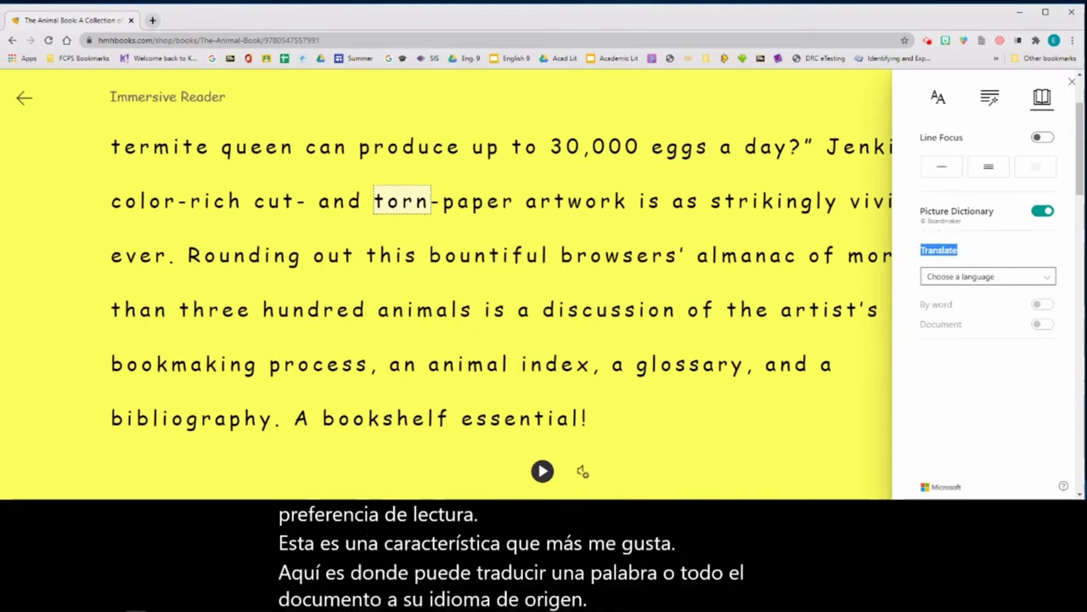
pyautogui.click(966, 276)
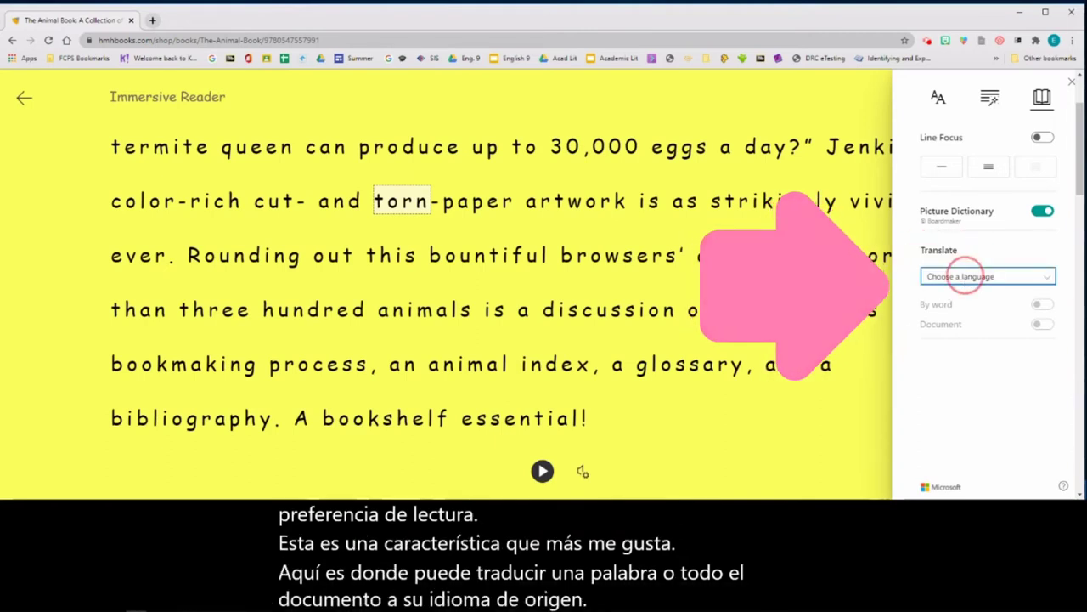
pyautogui.scroll(-1, 977, 314)
pyautogui.scroll(-8, 977, 319)
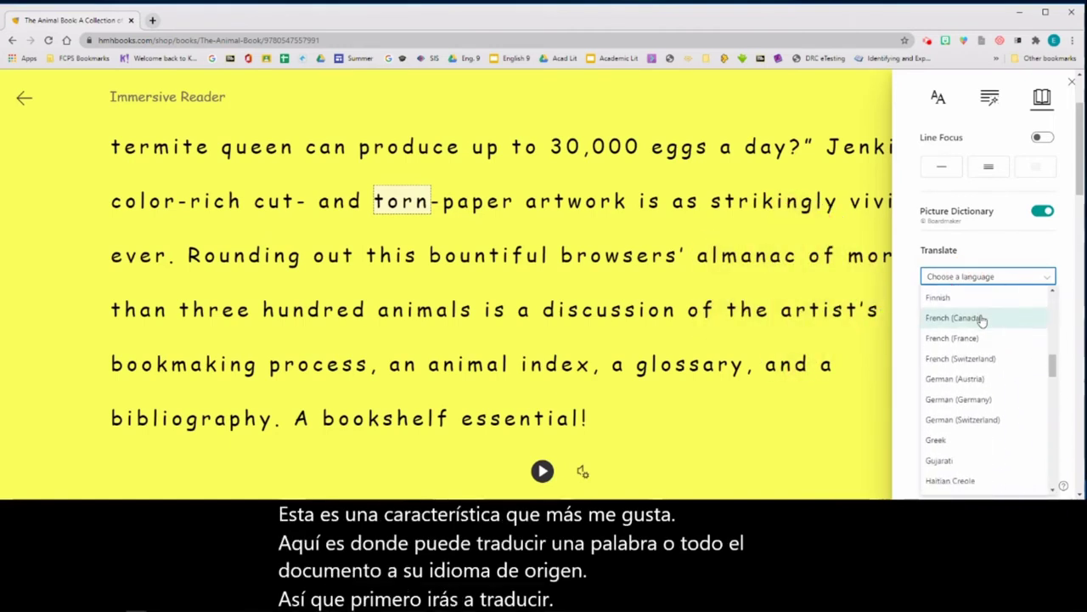
pyautogui.scroll(-3, 985, 327)
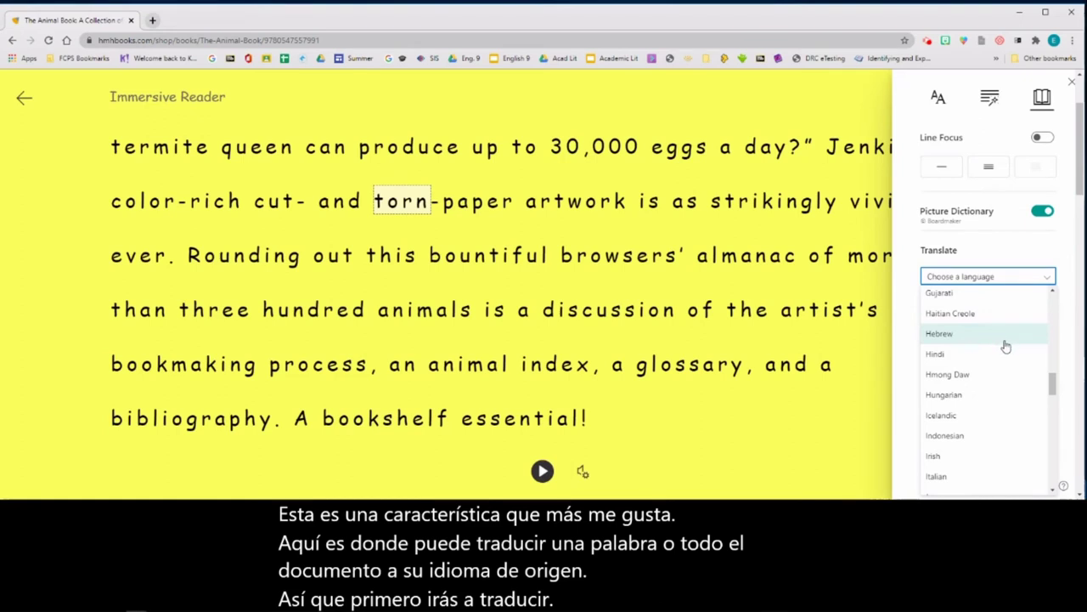
pyautogui.scroll(-10, 1005, 346)
pyautogui.scroll(-3, 1006, 345)
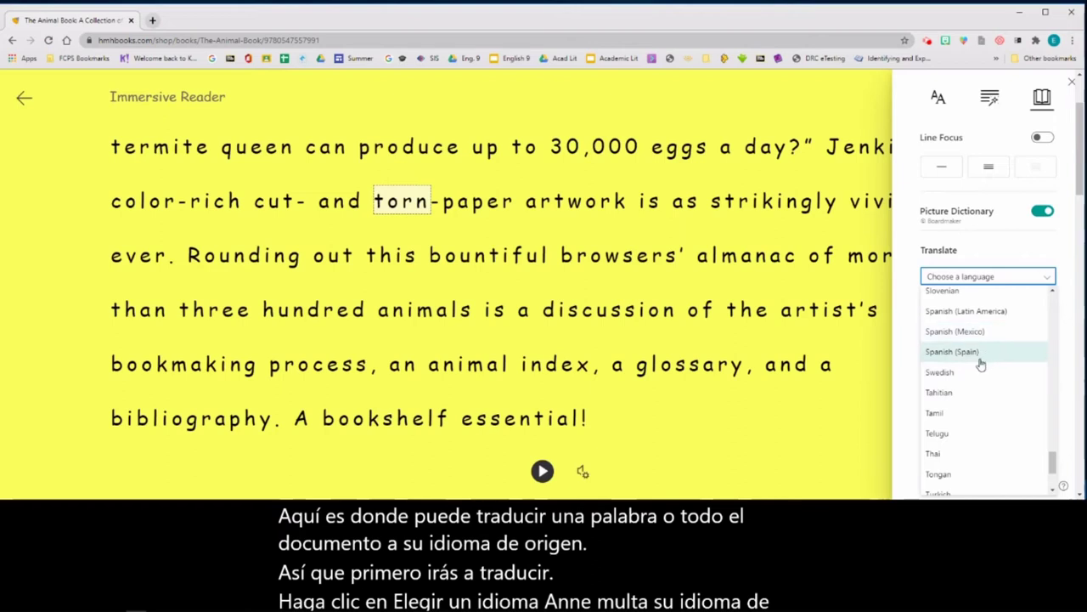
pyautogui.click(995, 311)
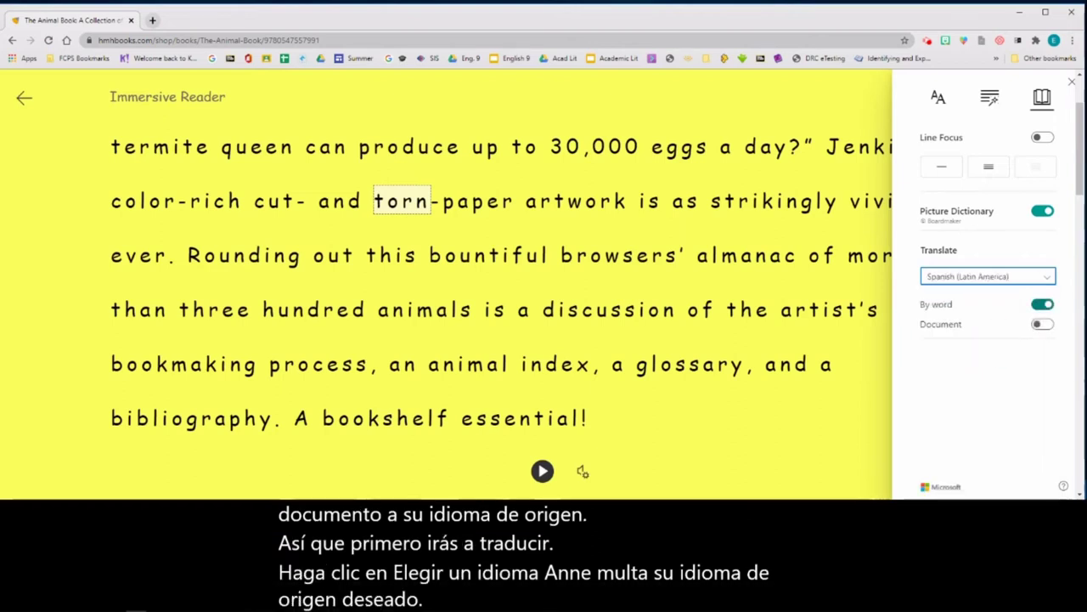
pyautogui.click(1042, 304)
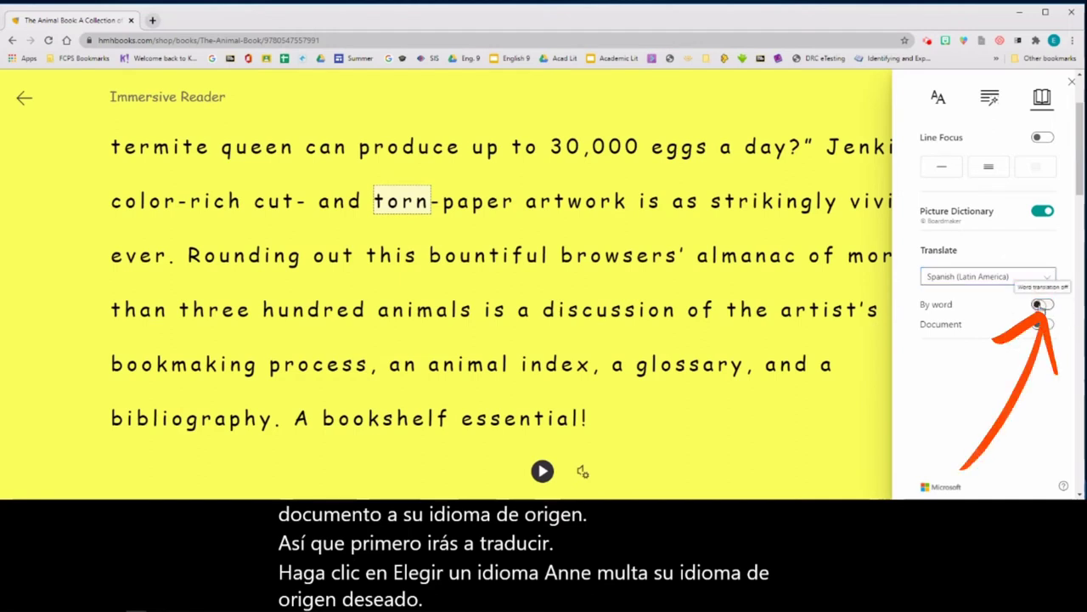
pyautogui.click(1042, 305)
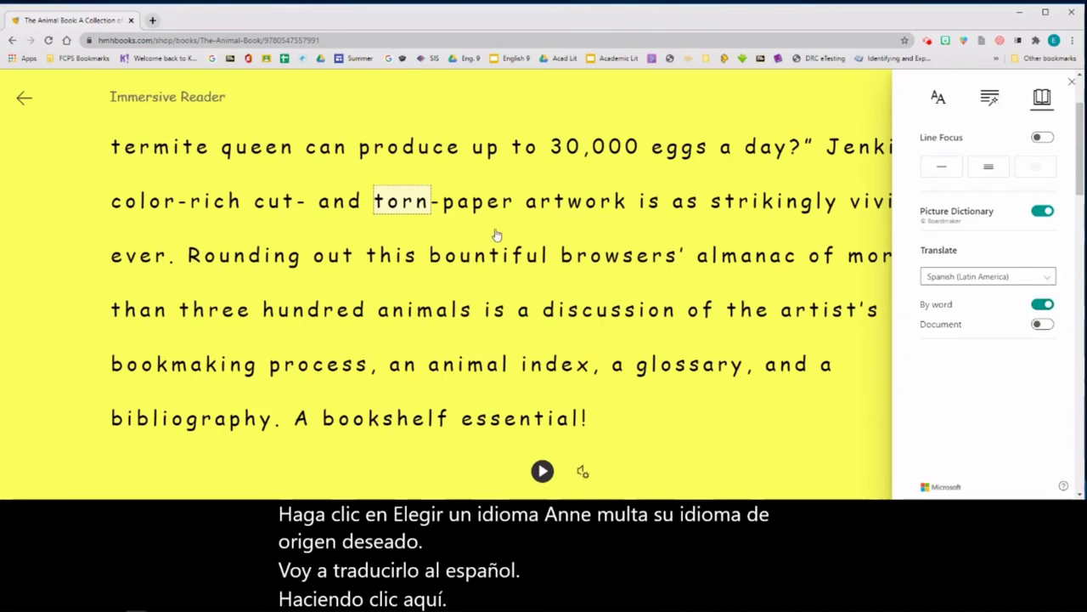
# Look up the Spanish translations of words from "this" through "more" in the passage, and play the English and Spanish pronunciations of "more".
pyautogui.click(398, 255)
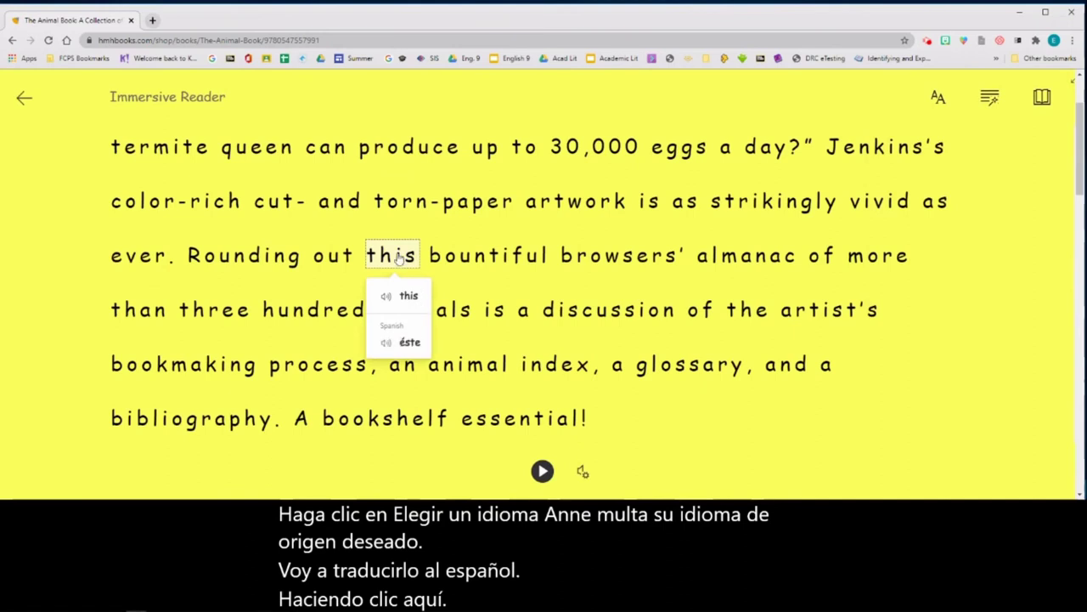
pyautogui.click(459, 258)
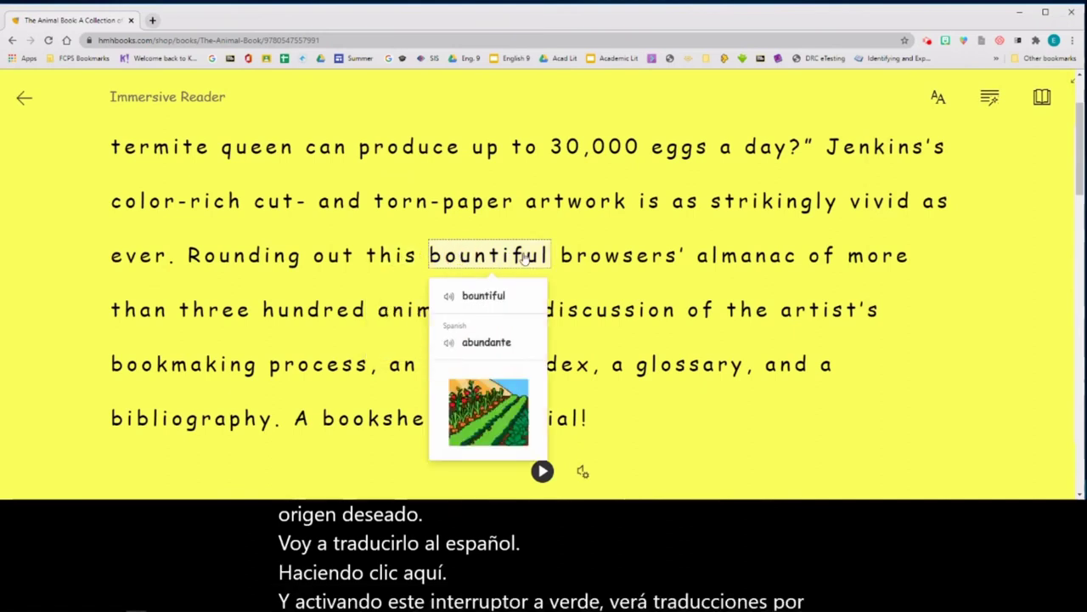
pyautogui.click(602, 257)
pyautogui.click(767, 261)
pyautogui.click(822, 257)
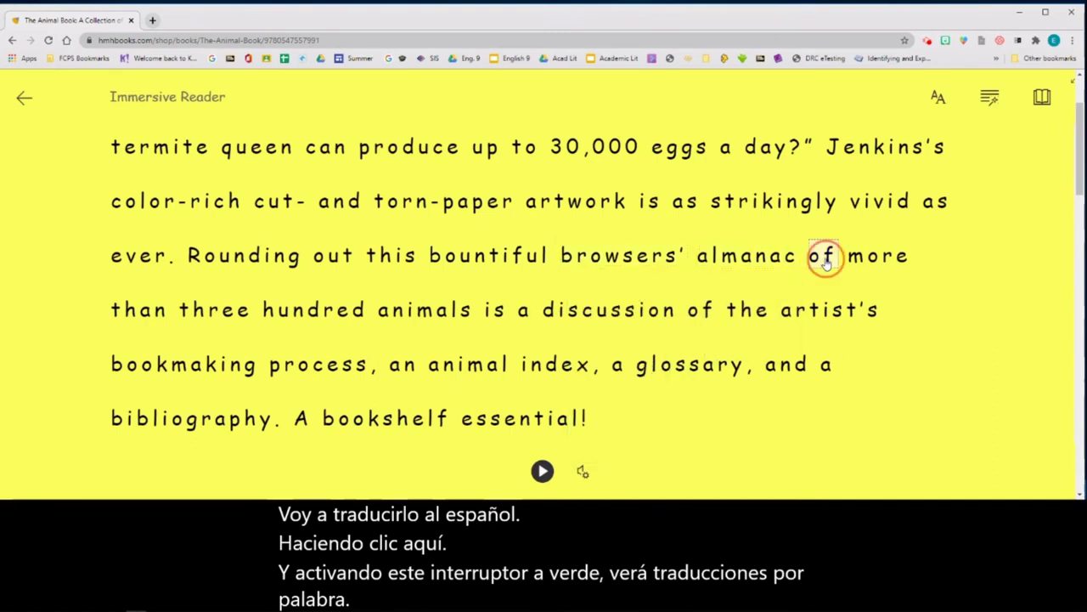
pyautogui.click(881, 258)
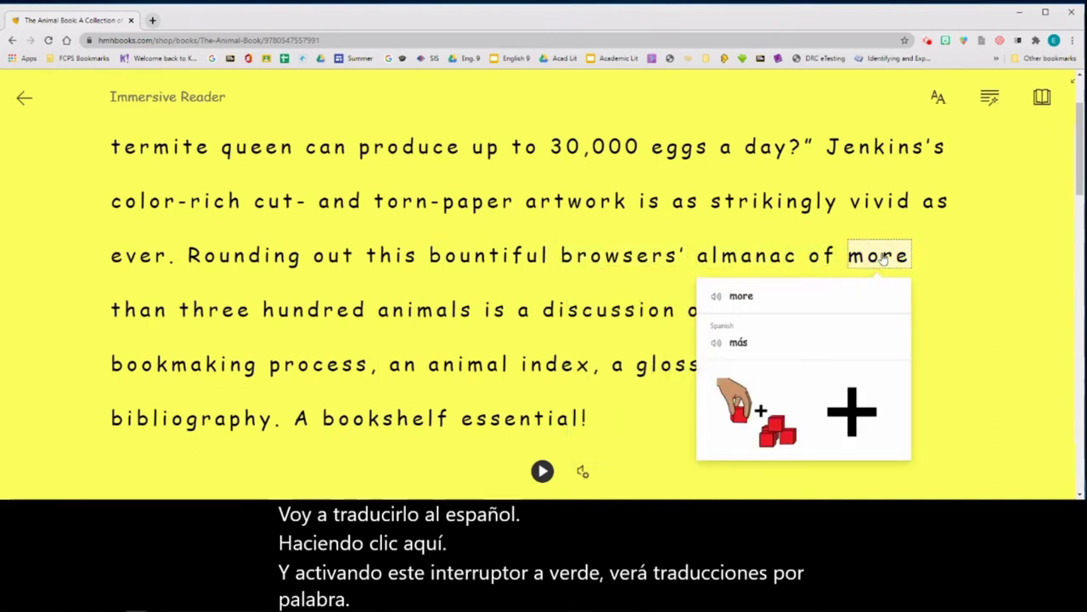
pyautogui.click(717, 297)
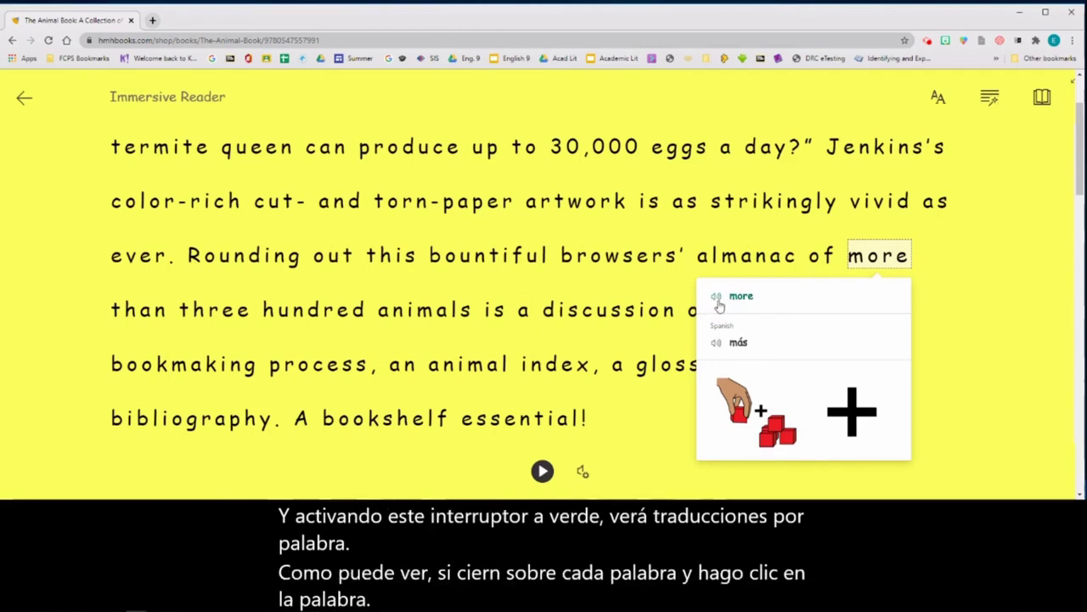
pyautogui.click(717, 345)
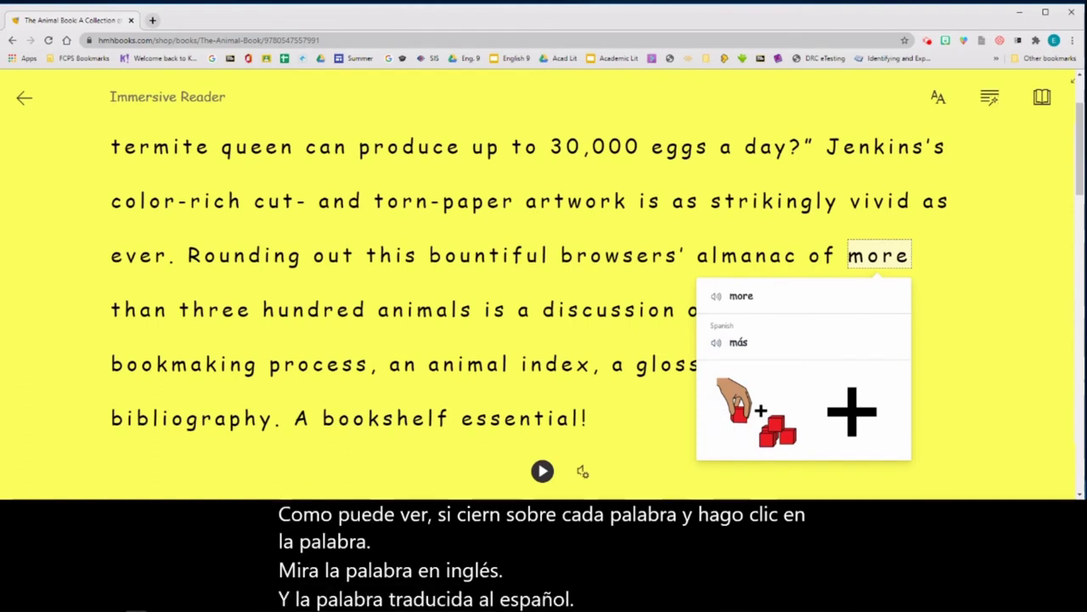
# Translate the whole document into Spanish and look up the English meanings of "cortado" and "fecha".
pyautogui.click(1042, 97)
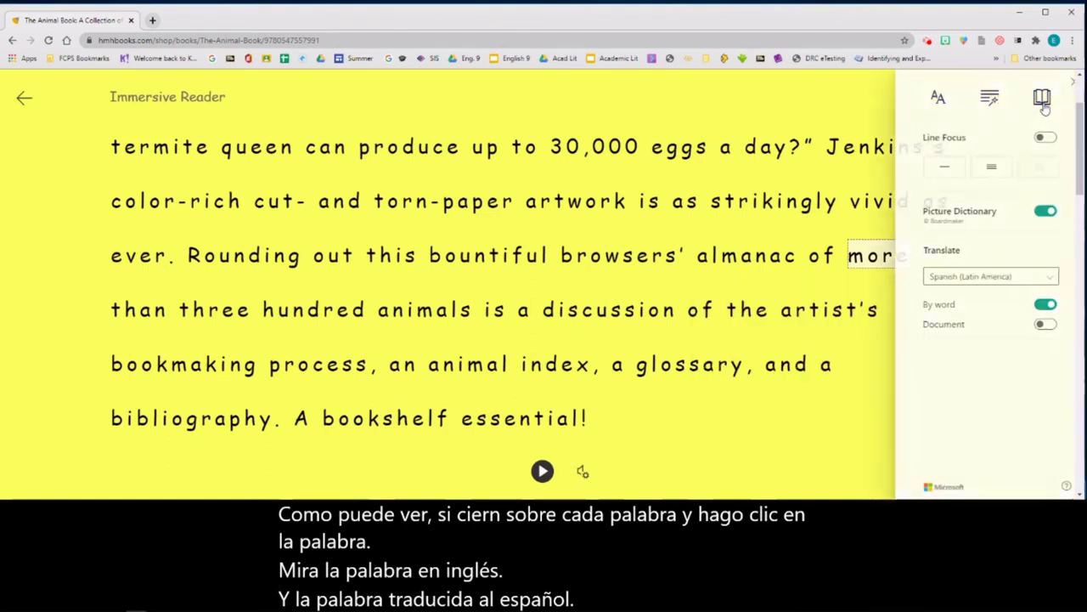
pyautogui.click(1044, 328)
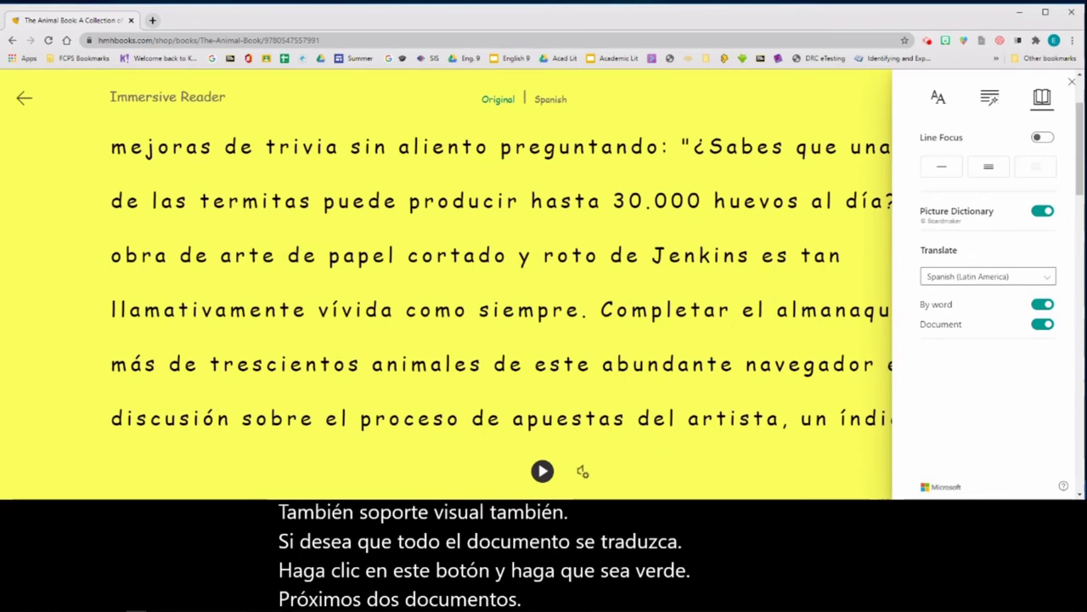
pyautogui.click(472, 251)
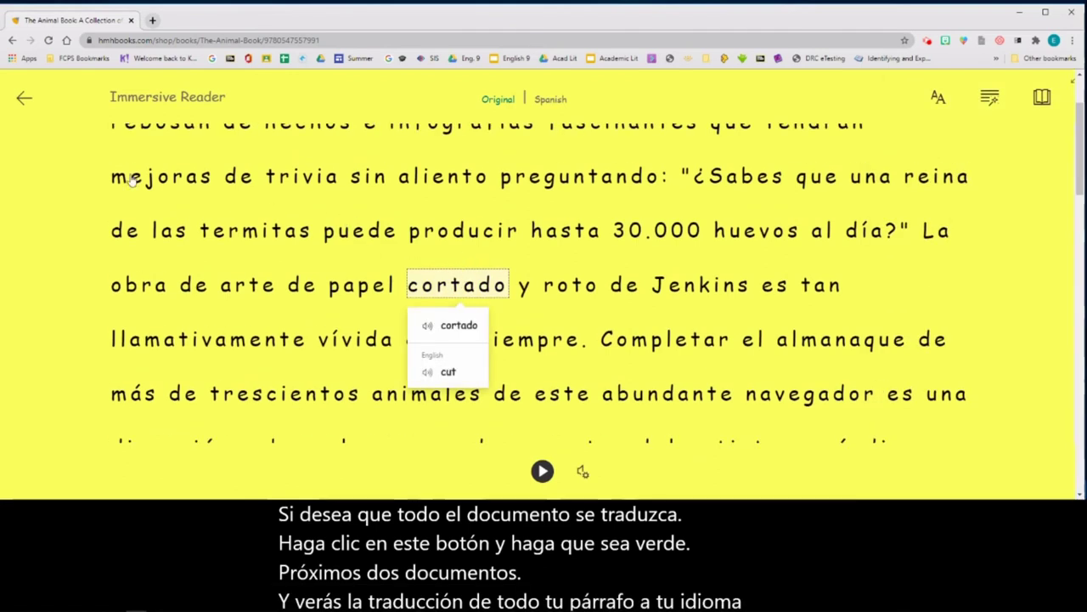
pyautogui.scroll(2, 197, 246)
pyautogui.scroll(-3, 949, 323)
pyautogui.scroll(4, 858, 357)
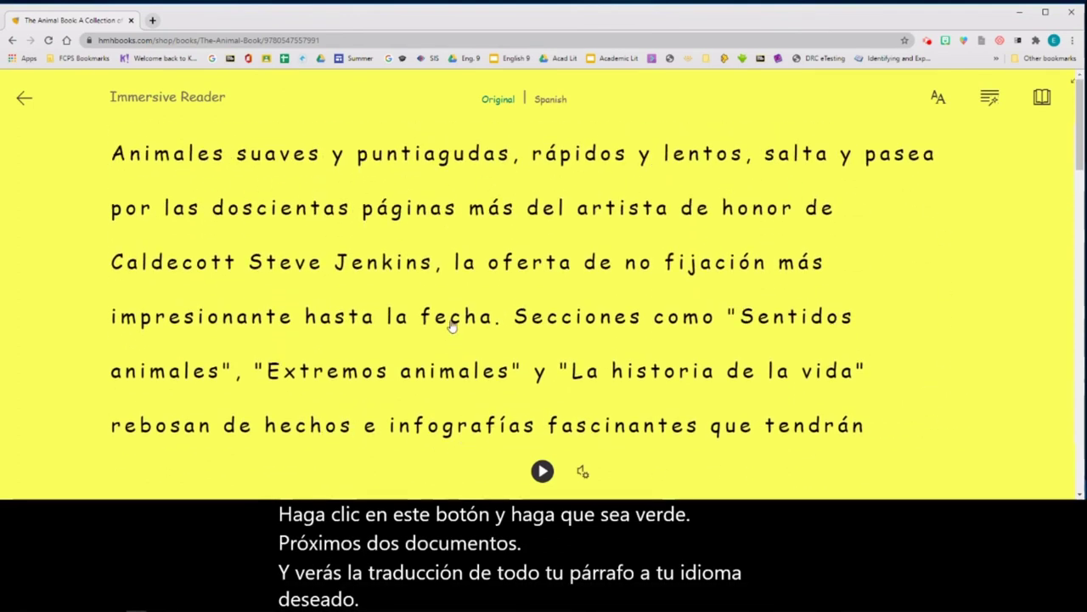
pyautogui.click(484, 317)
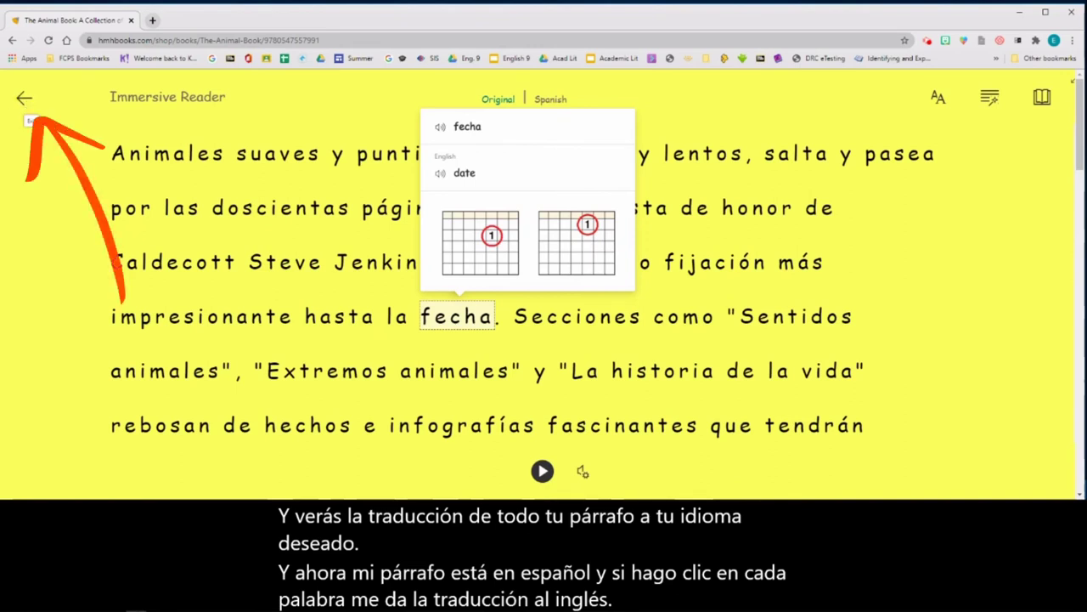
# Exit the reader to the original book page and deselect the description paragraph.
pyautogui.click(26, 100)
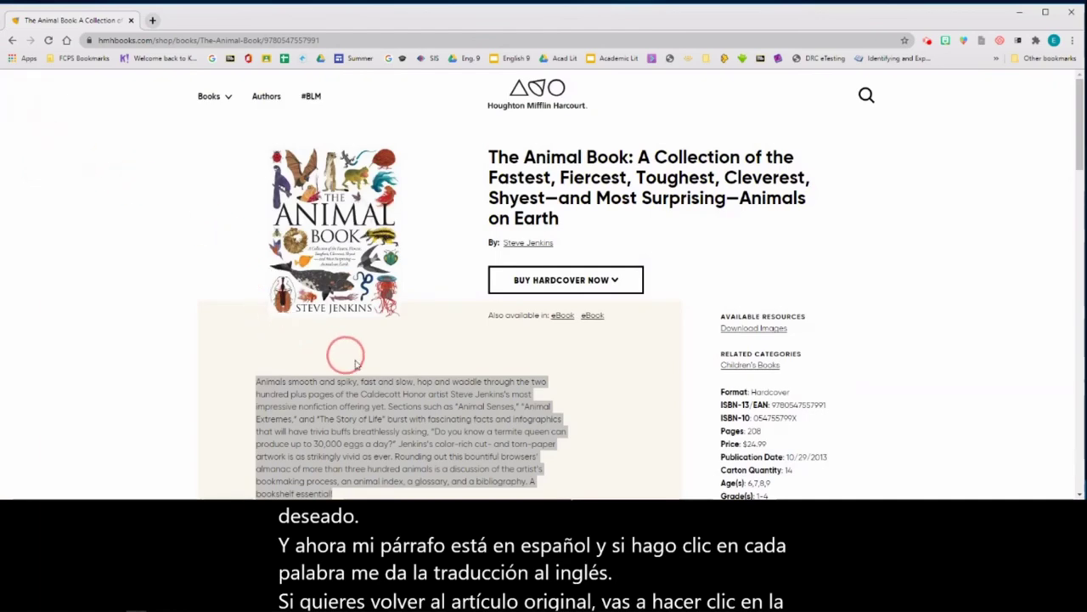
pyautogui.scroll(-2, 431, 396)
pyautogui.scroll(2, 432, 396)
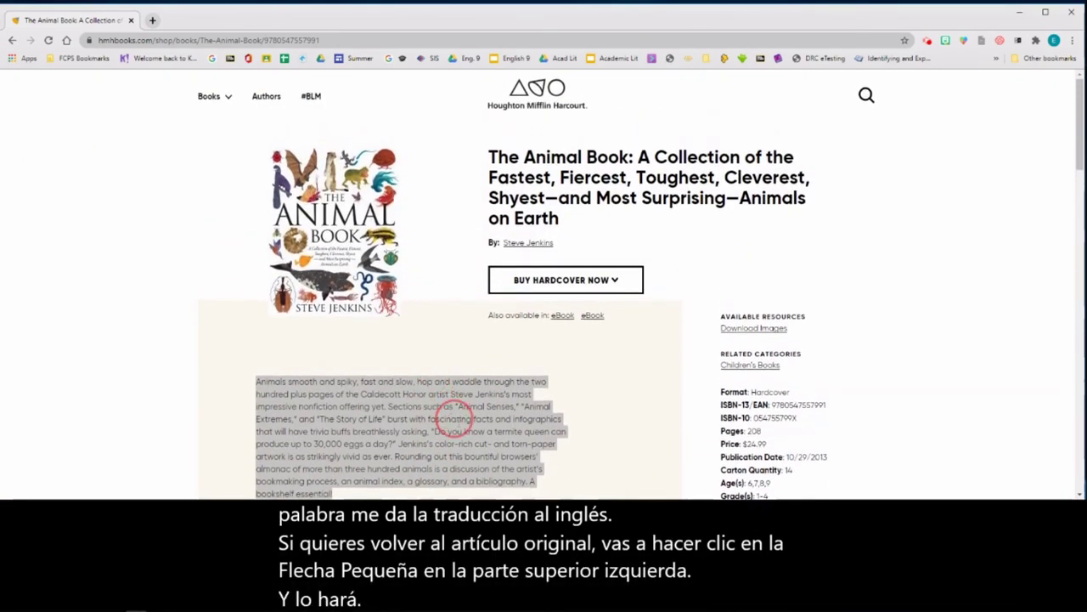
pyautogui.scroll(-1, 490, 440)
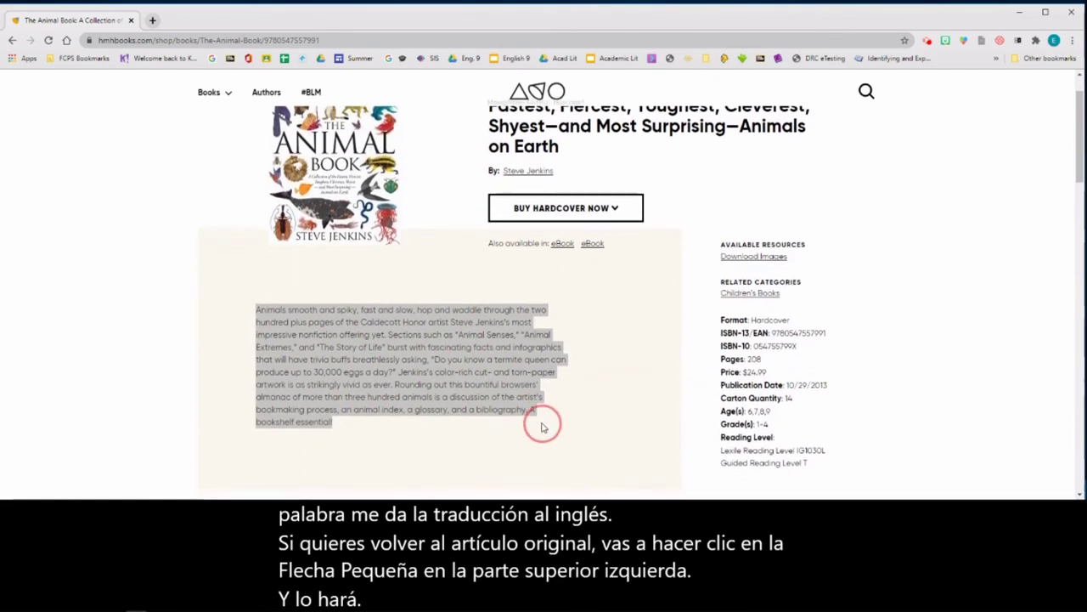
pyautogui.click(513, 419)
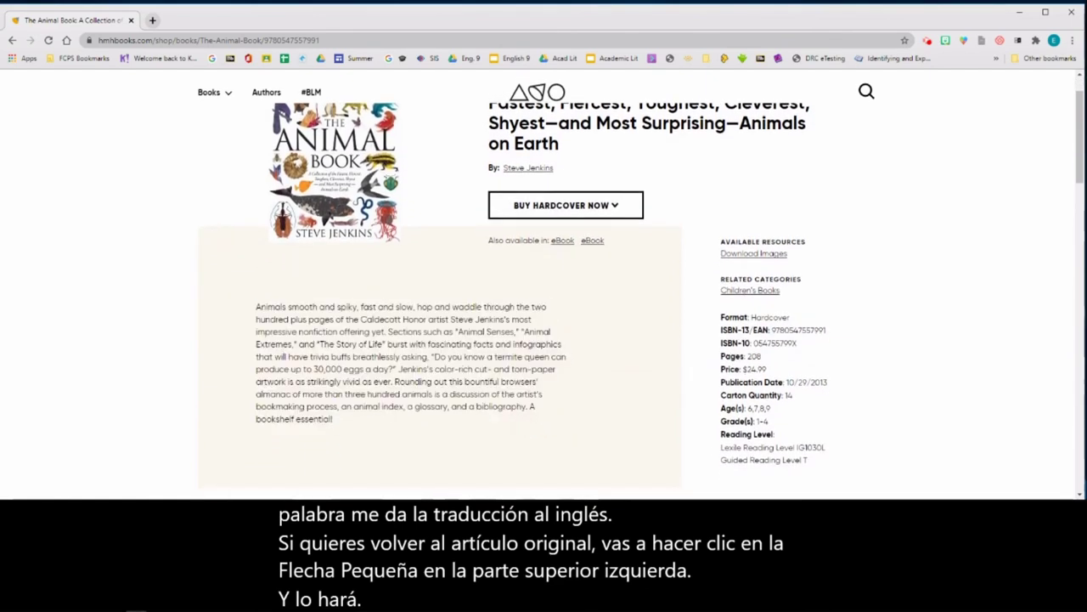
pyautogui.scroll(1, 654, 255)
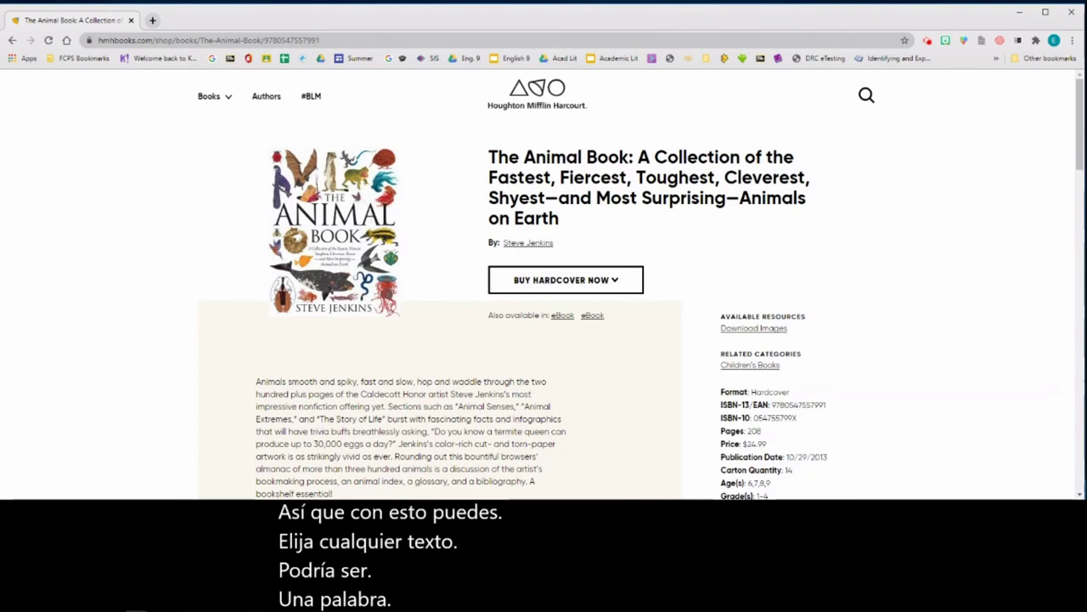
# Select the full title of The Animal Book on the page and send it to Immersive Reader with "Help me read this".
pyautogui.moveTo(574, 221); pyautogui.dragTo(489, 162)
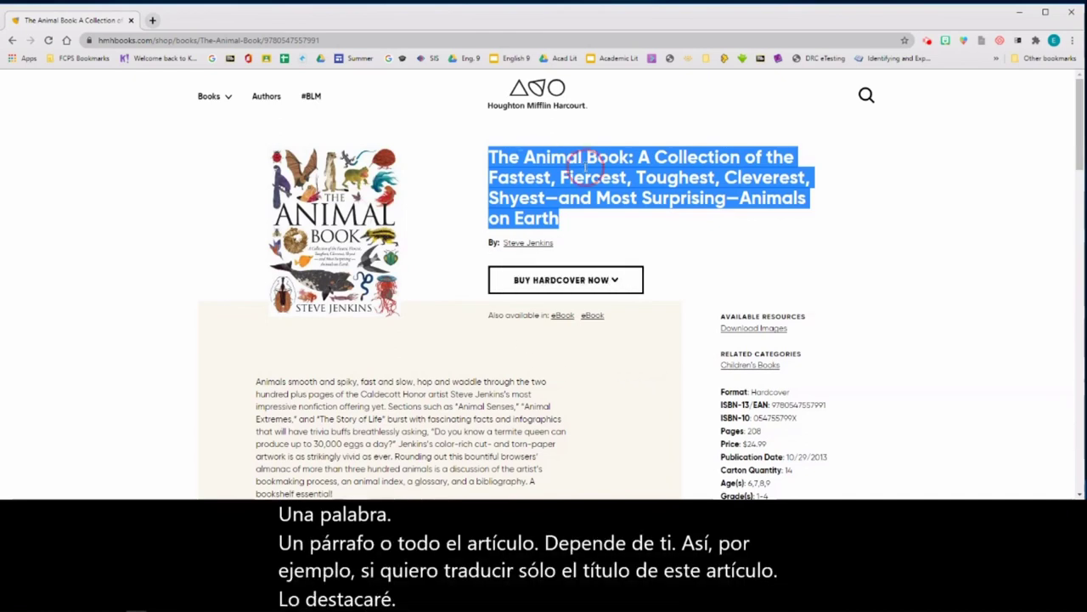
pyautogui.rightClick(586, 170)
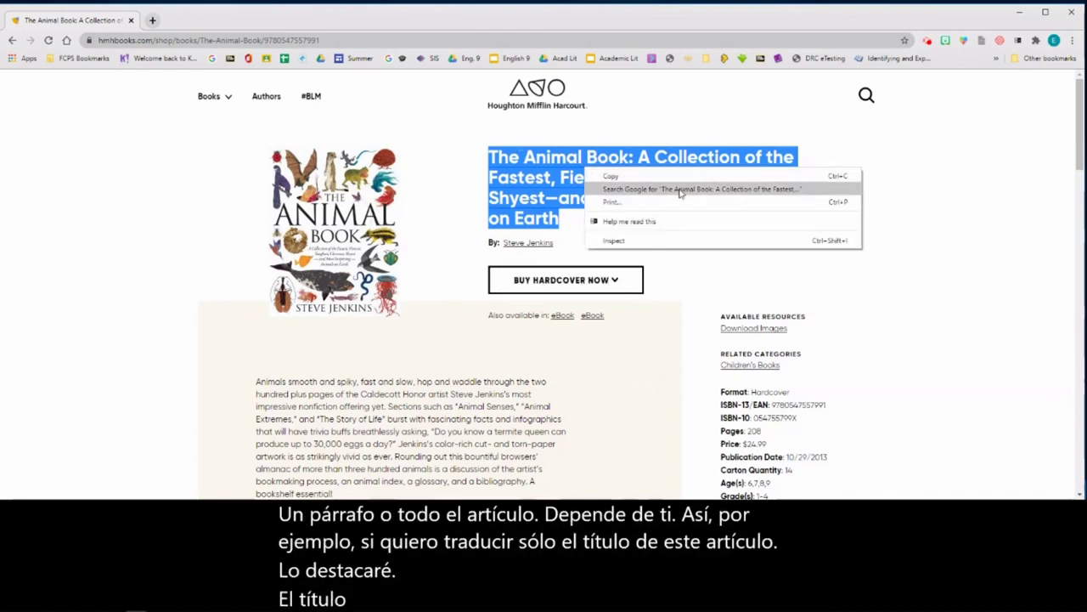
pyautogui.click(685, 223)
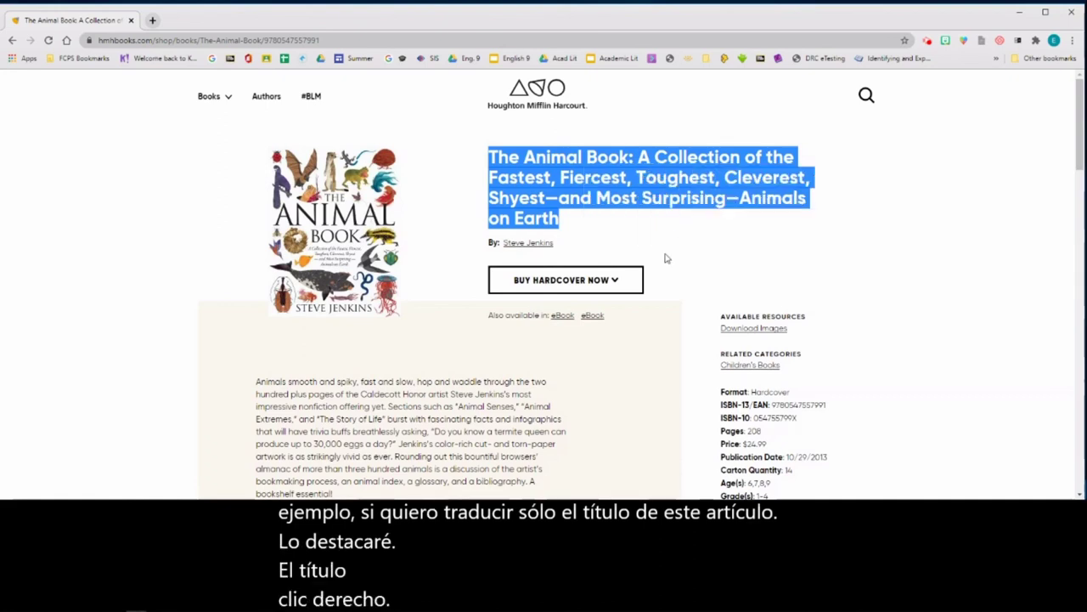